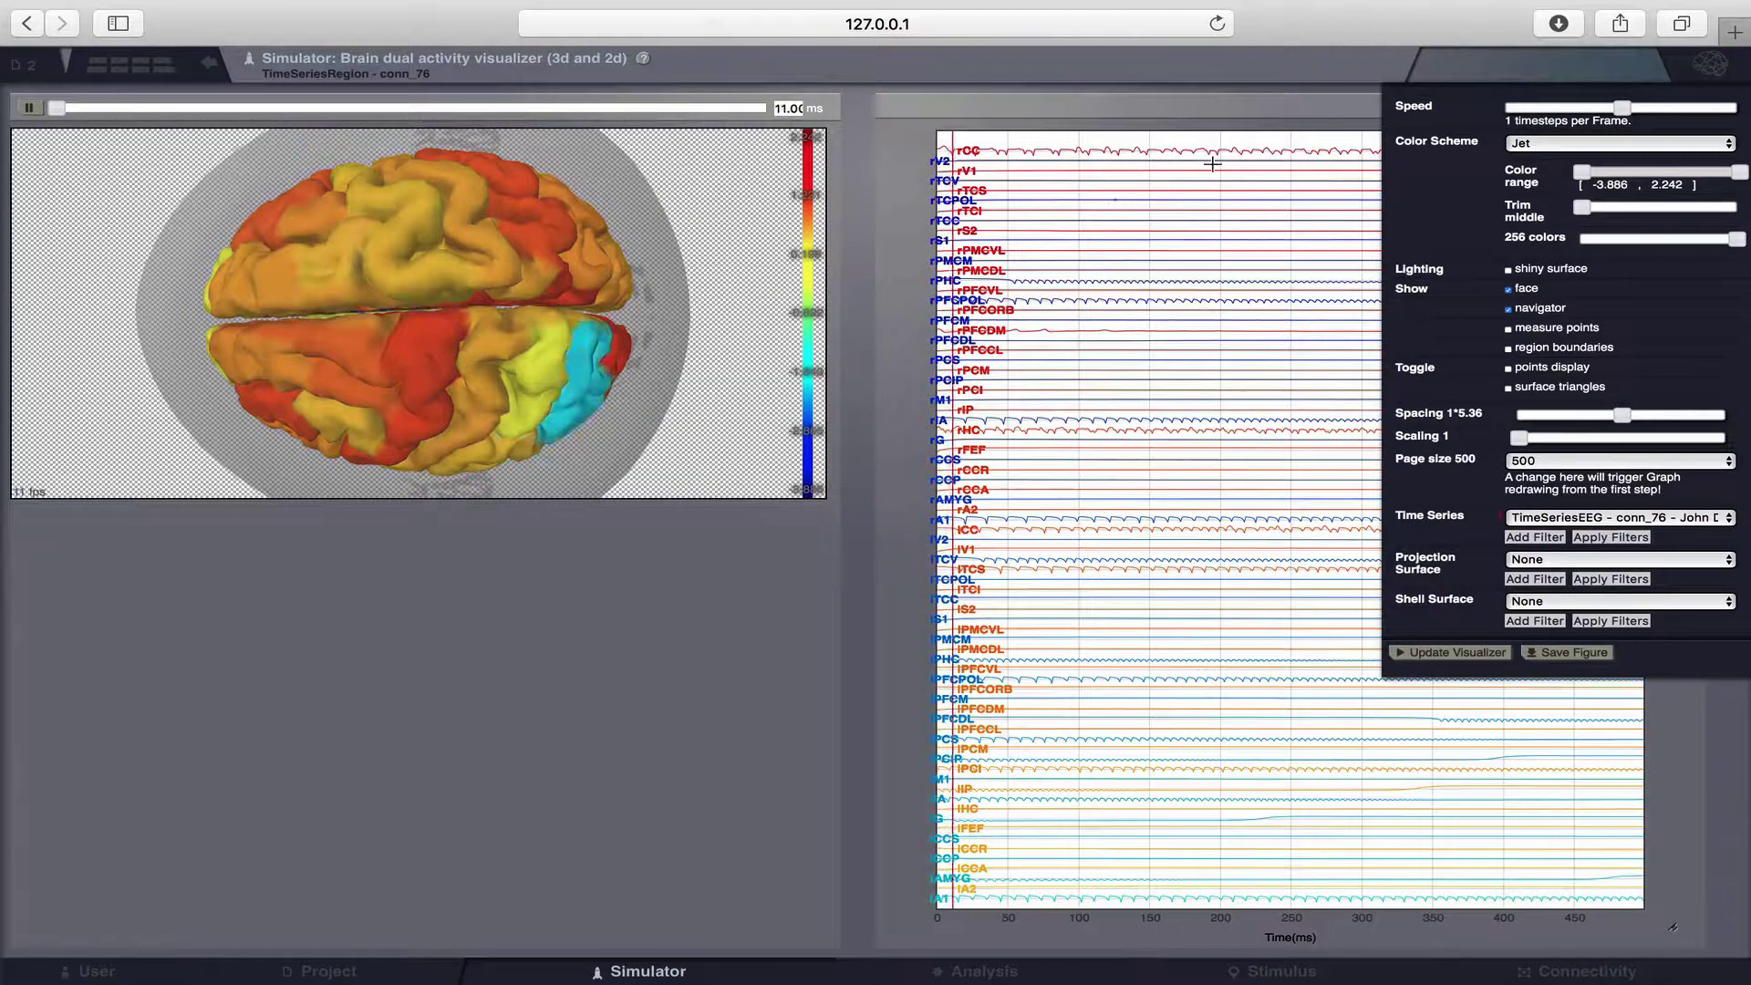
Step: Play the conn_76 activity at 4 timesteps per frame with the face and navigator hidden, examining the brain from another angle
click(1670, 107)
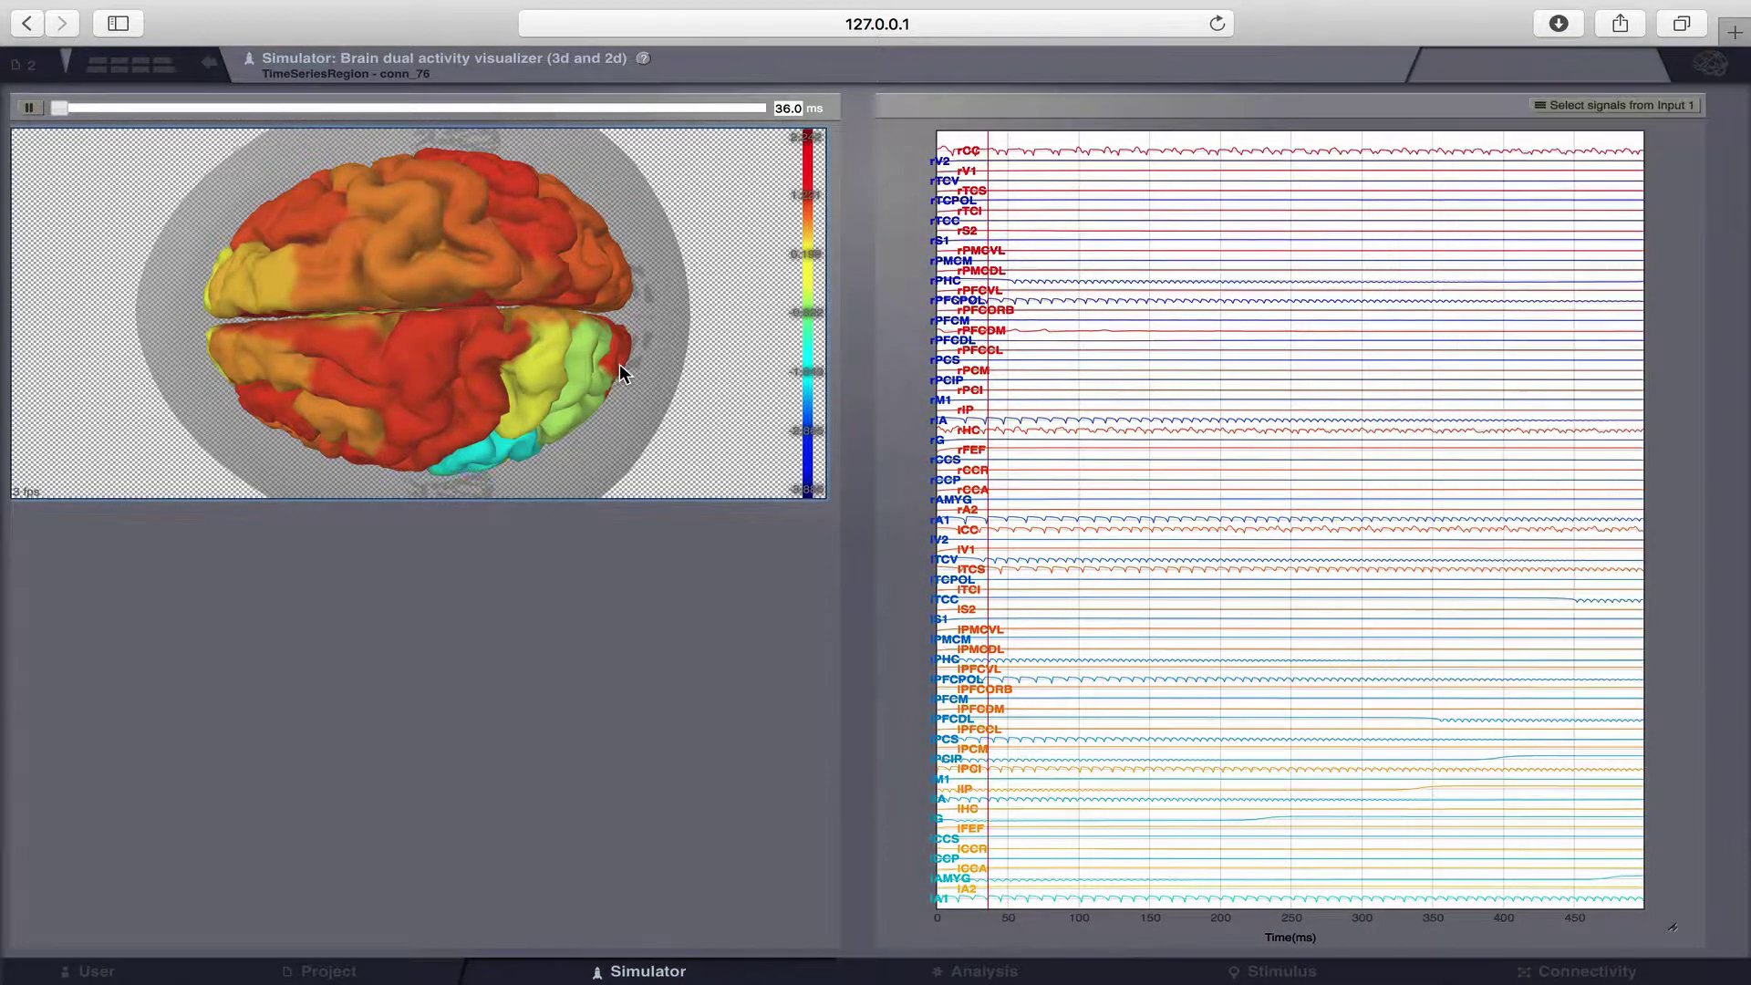
mouse_move(1715, 68)
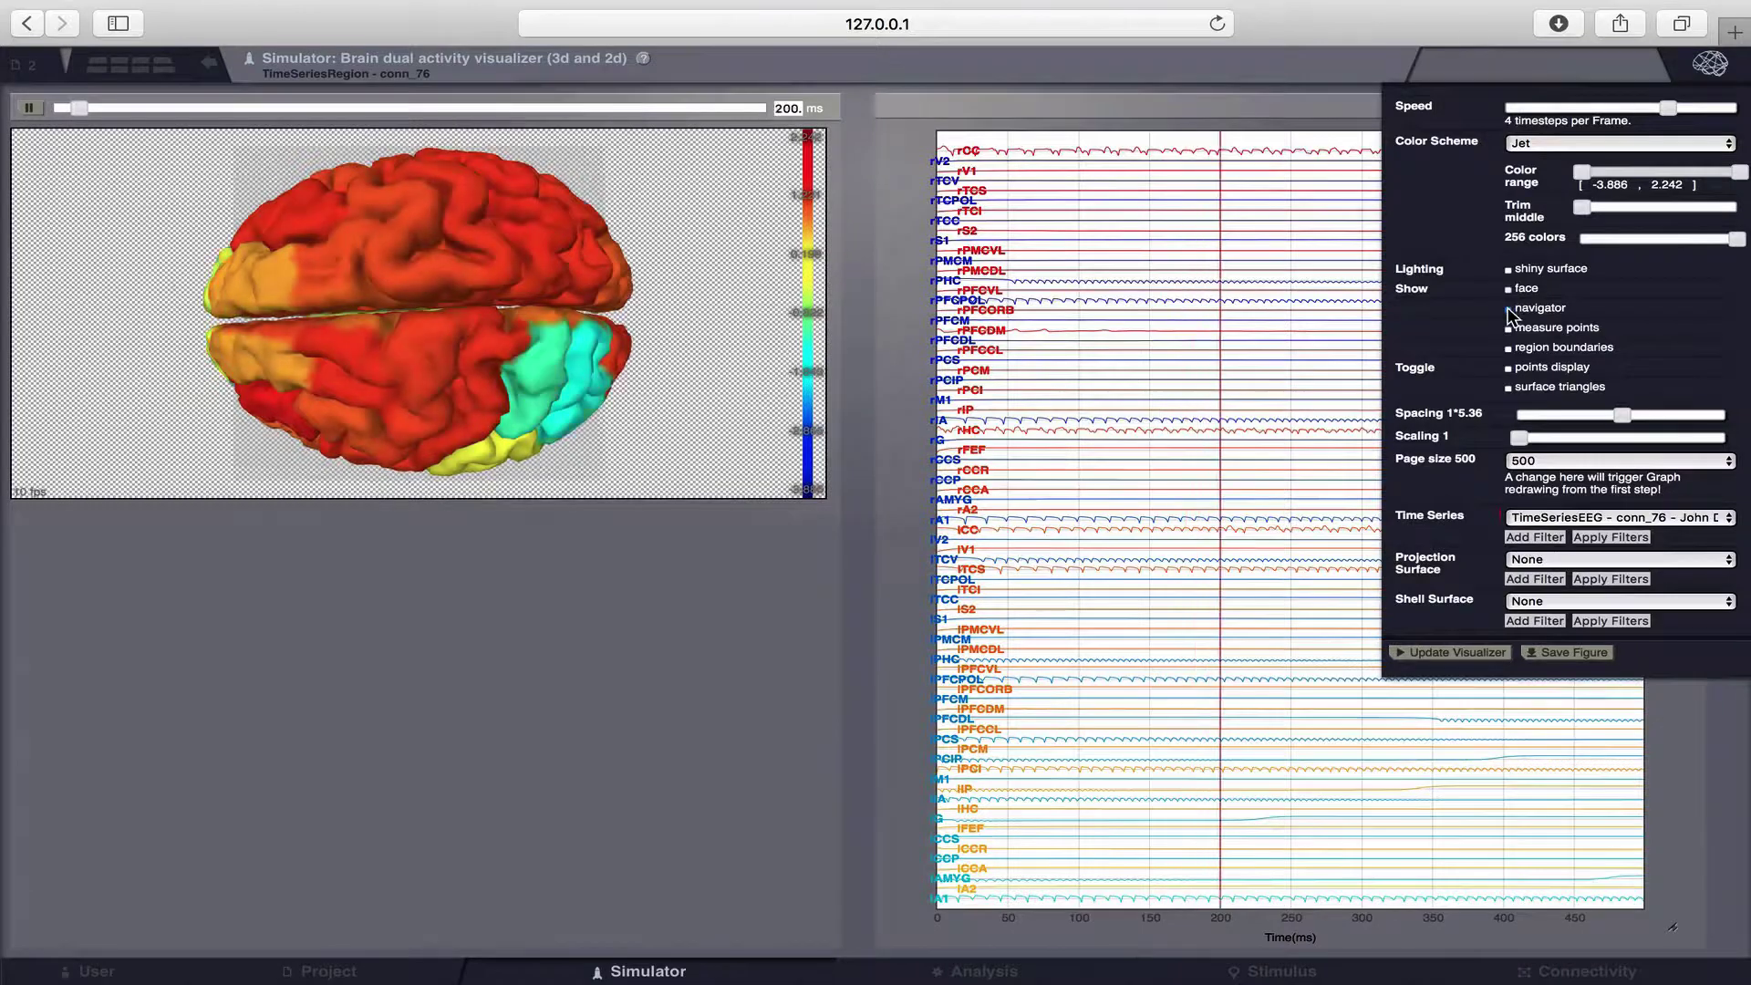
drag(582, 335, 610, 210)
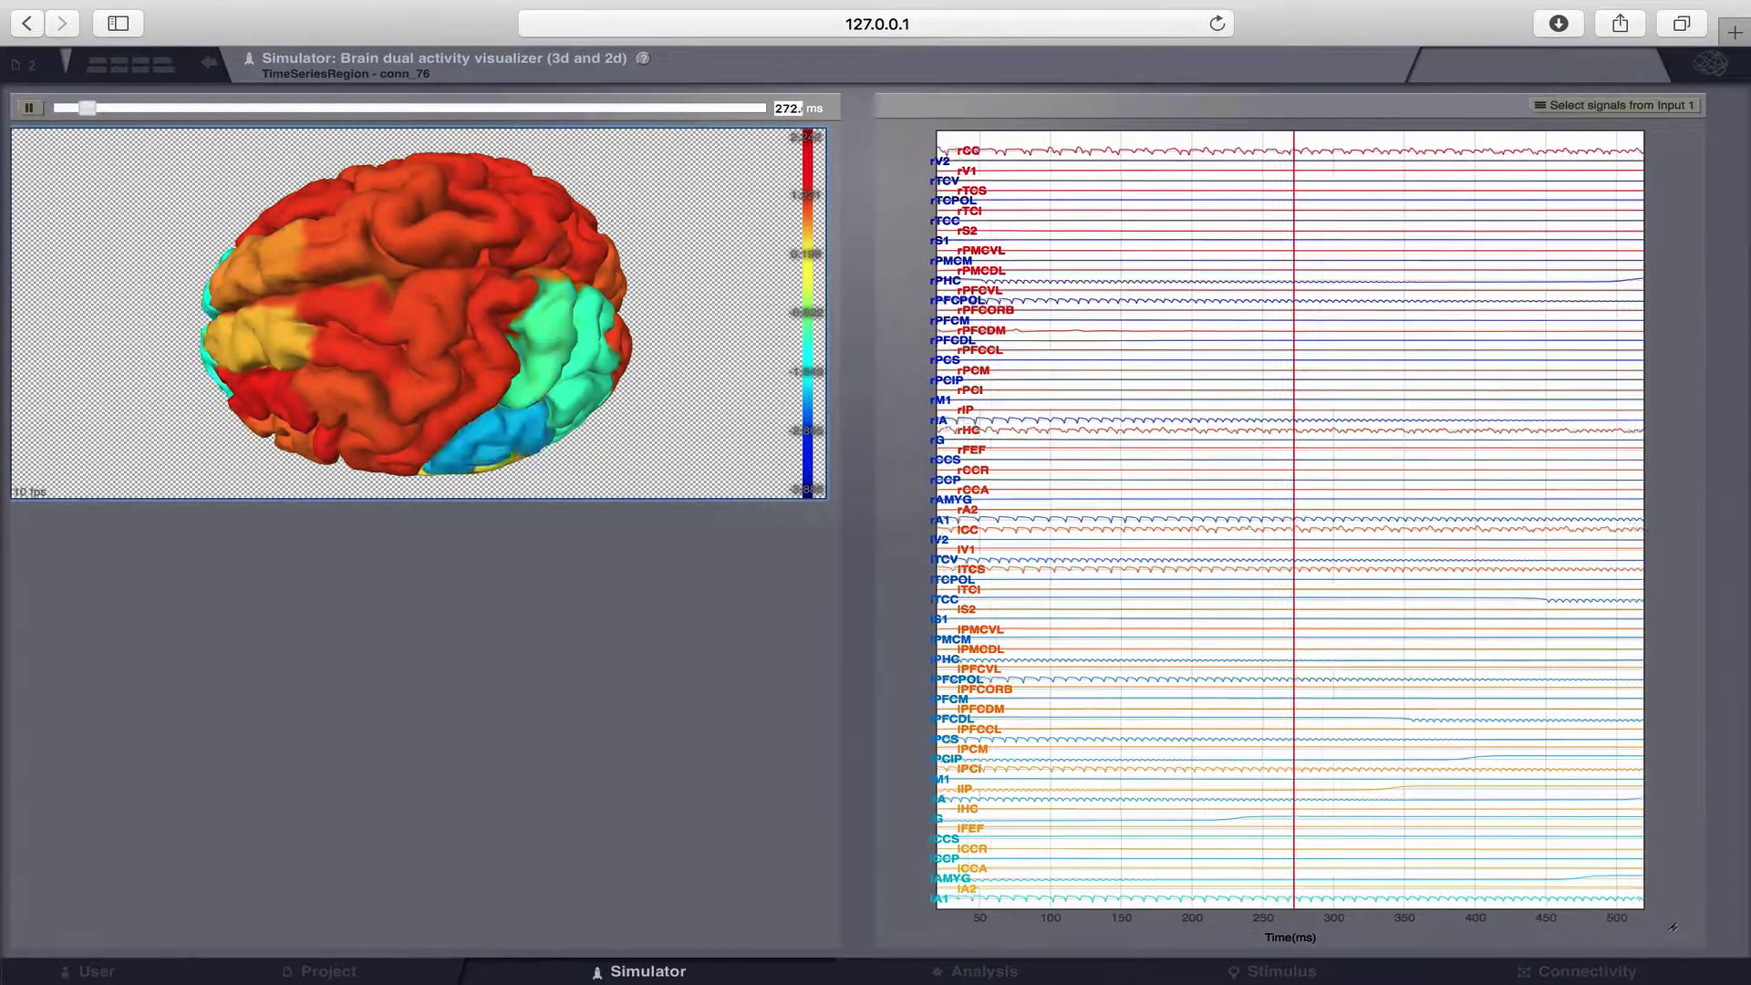
key(space)
scroll(461, 387, down, 1)
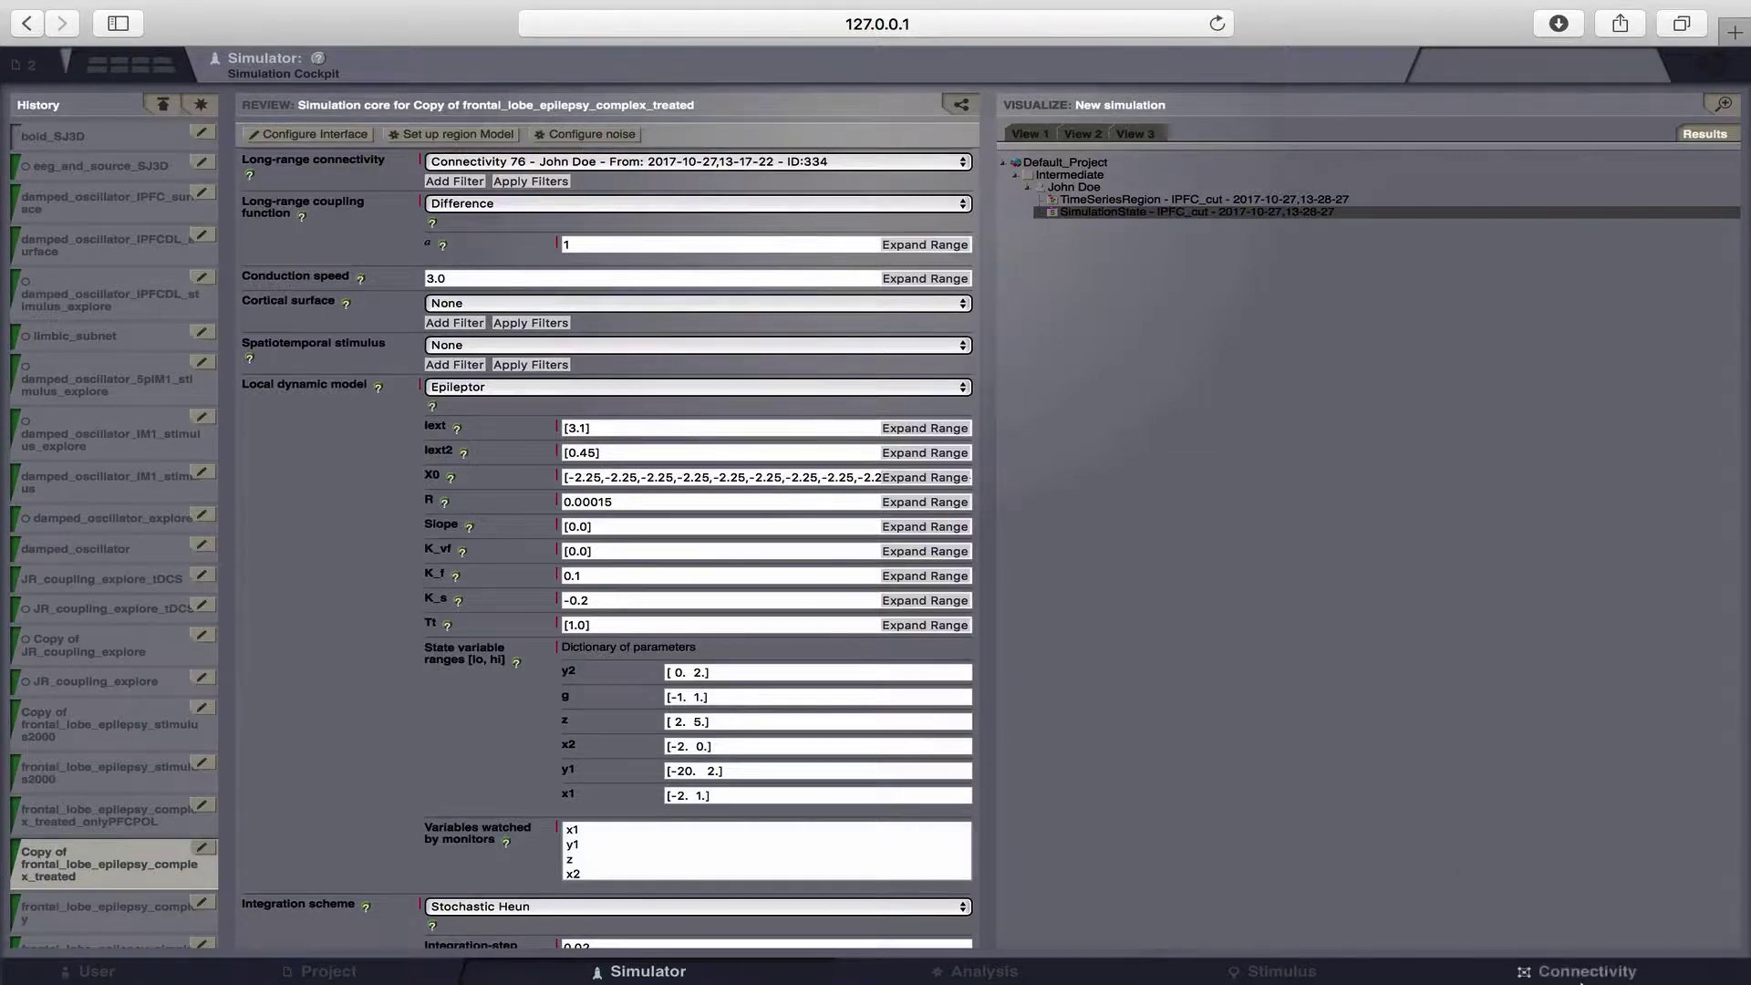
Step: Launch the Large Scale Connectivity view for Connectivity 76 (ID 302) with the CorticalSurface srf_16k brain surface
click(1571, 966)
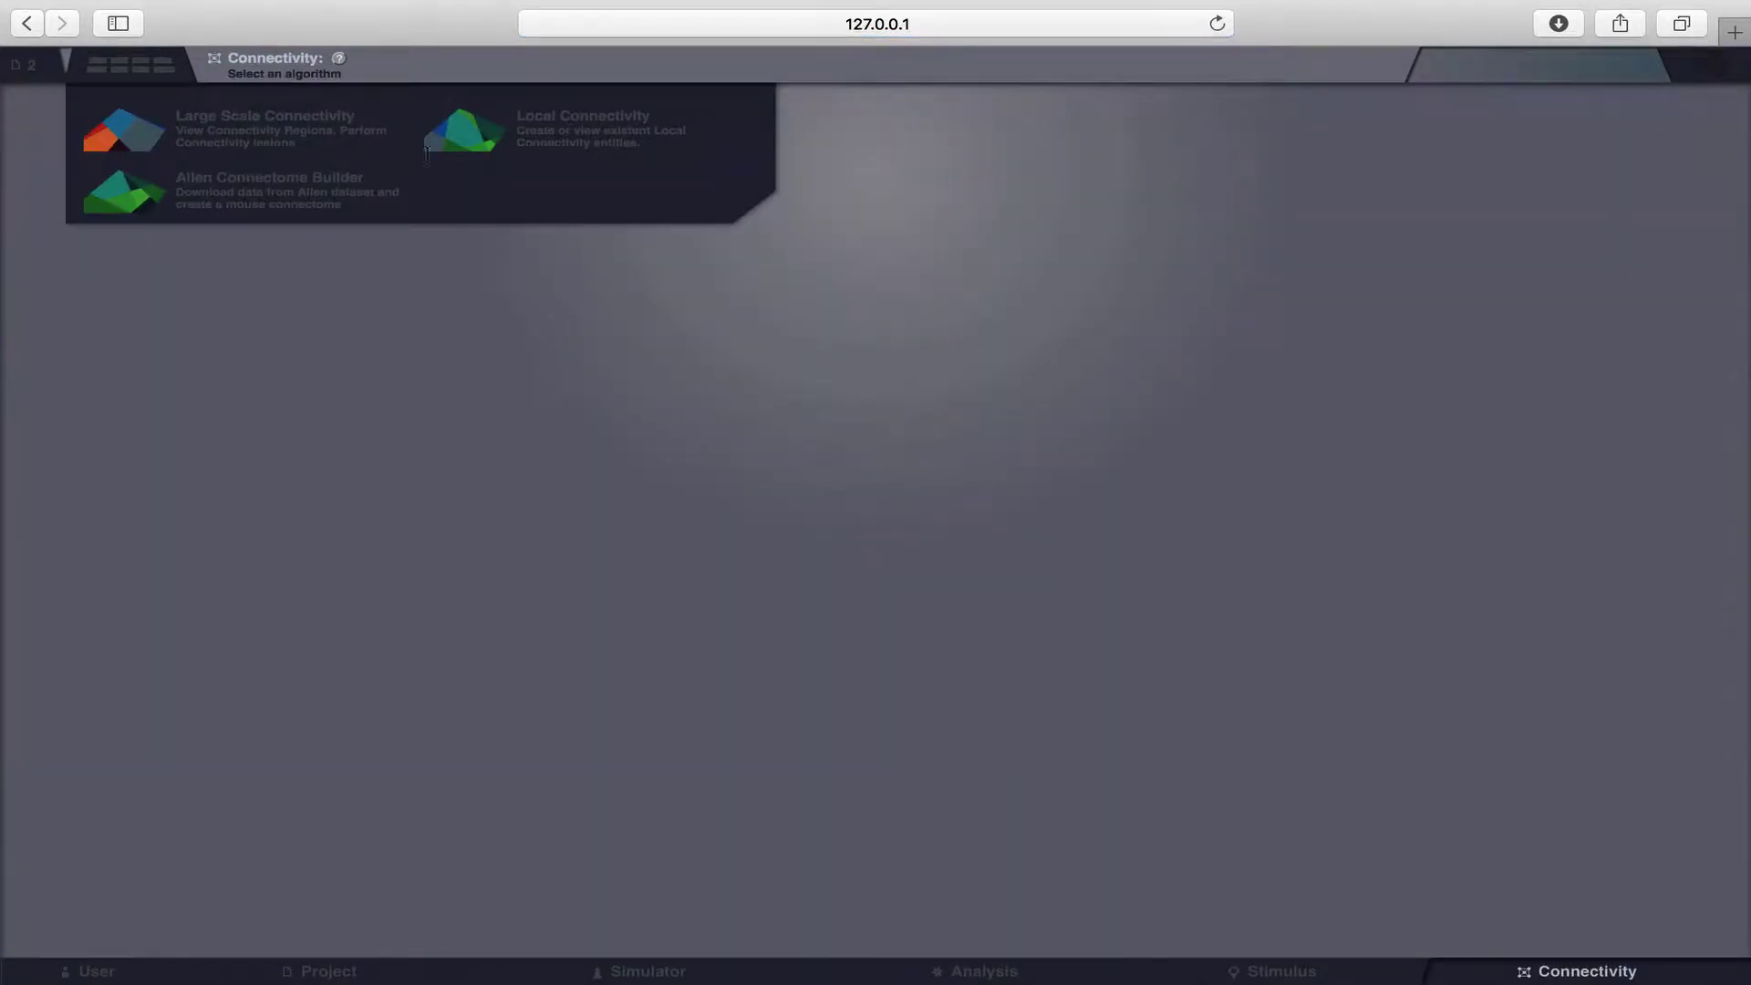
click(285, 129)
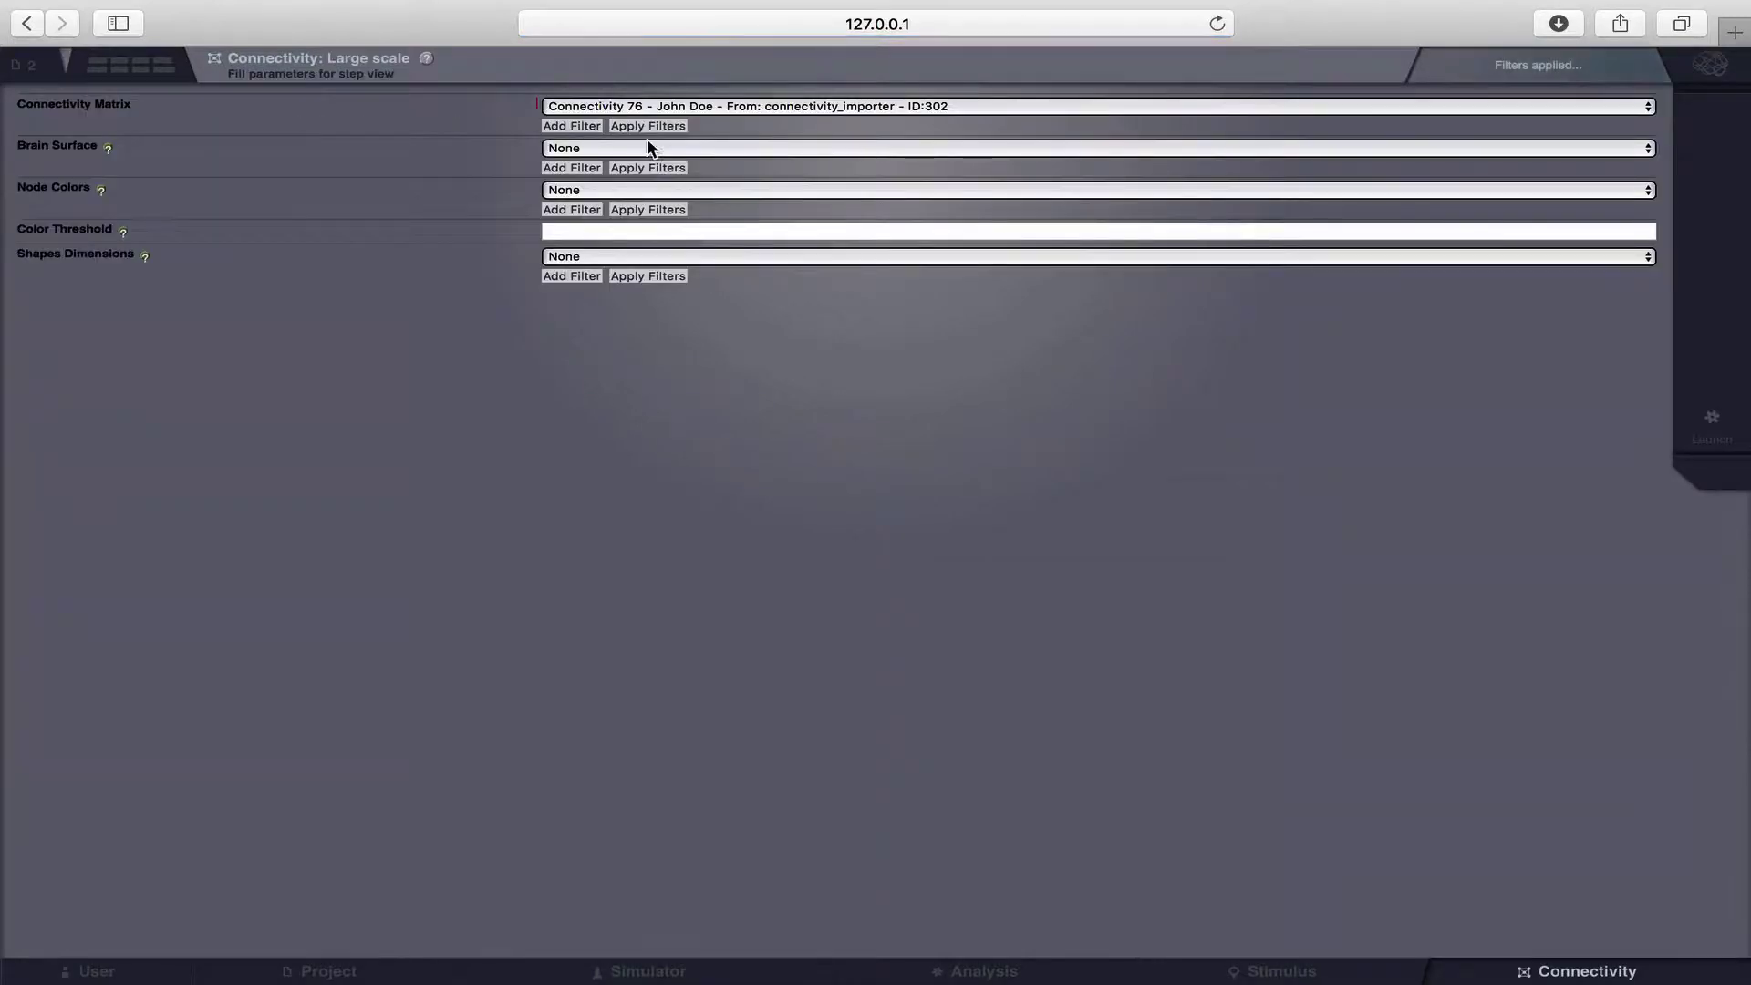
click(653, 153)
click(657, 168)
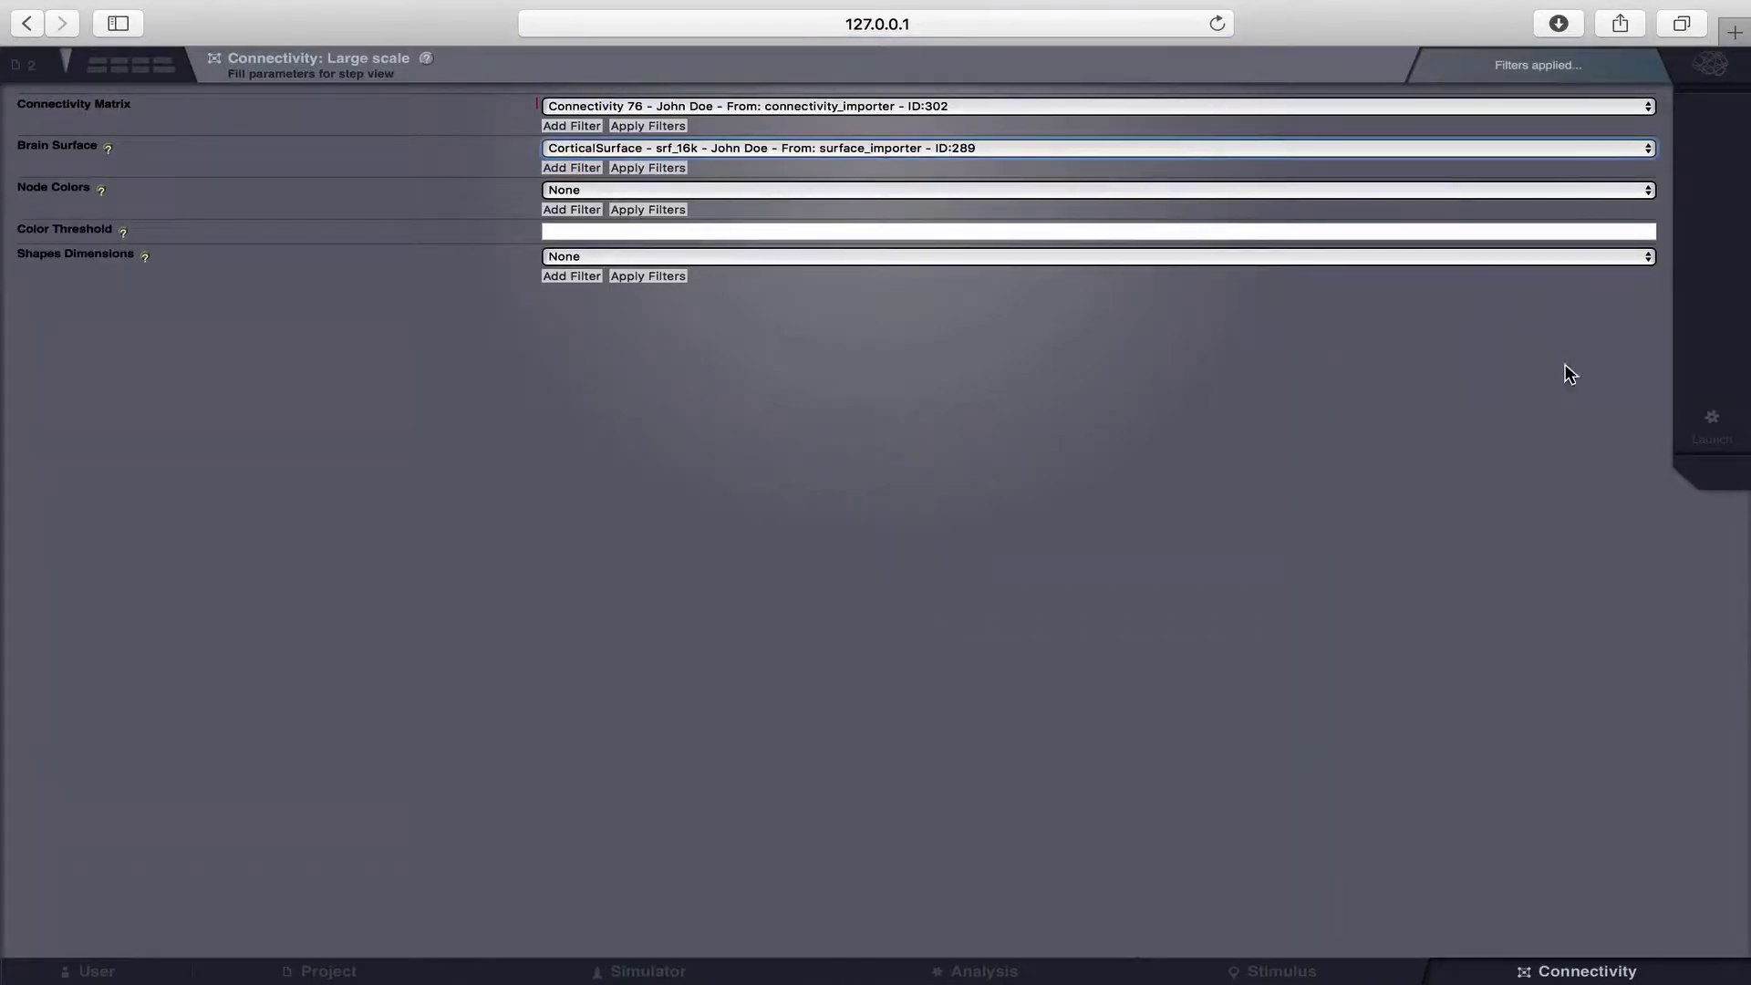
click(1723, 442)
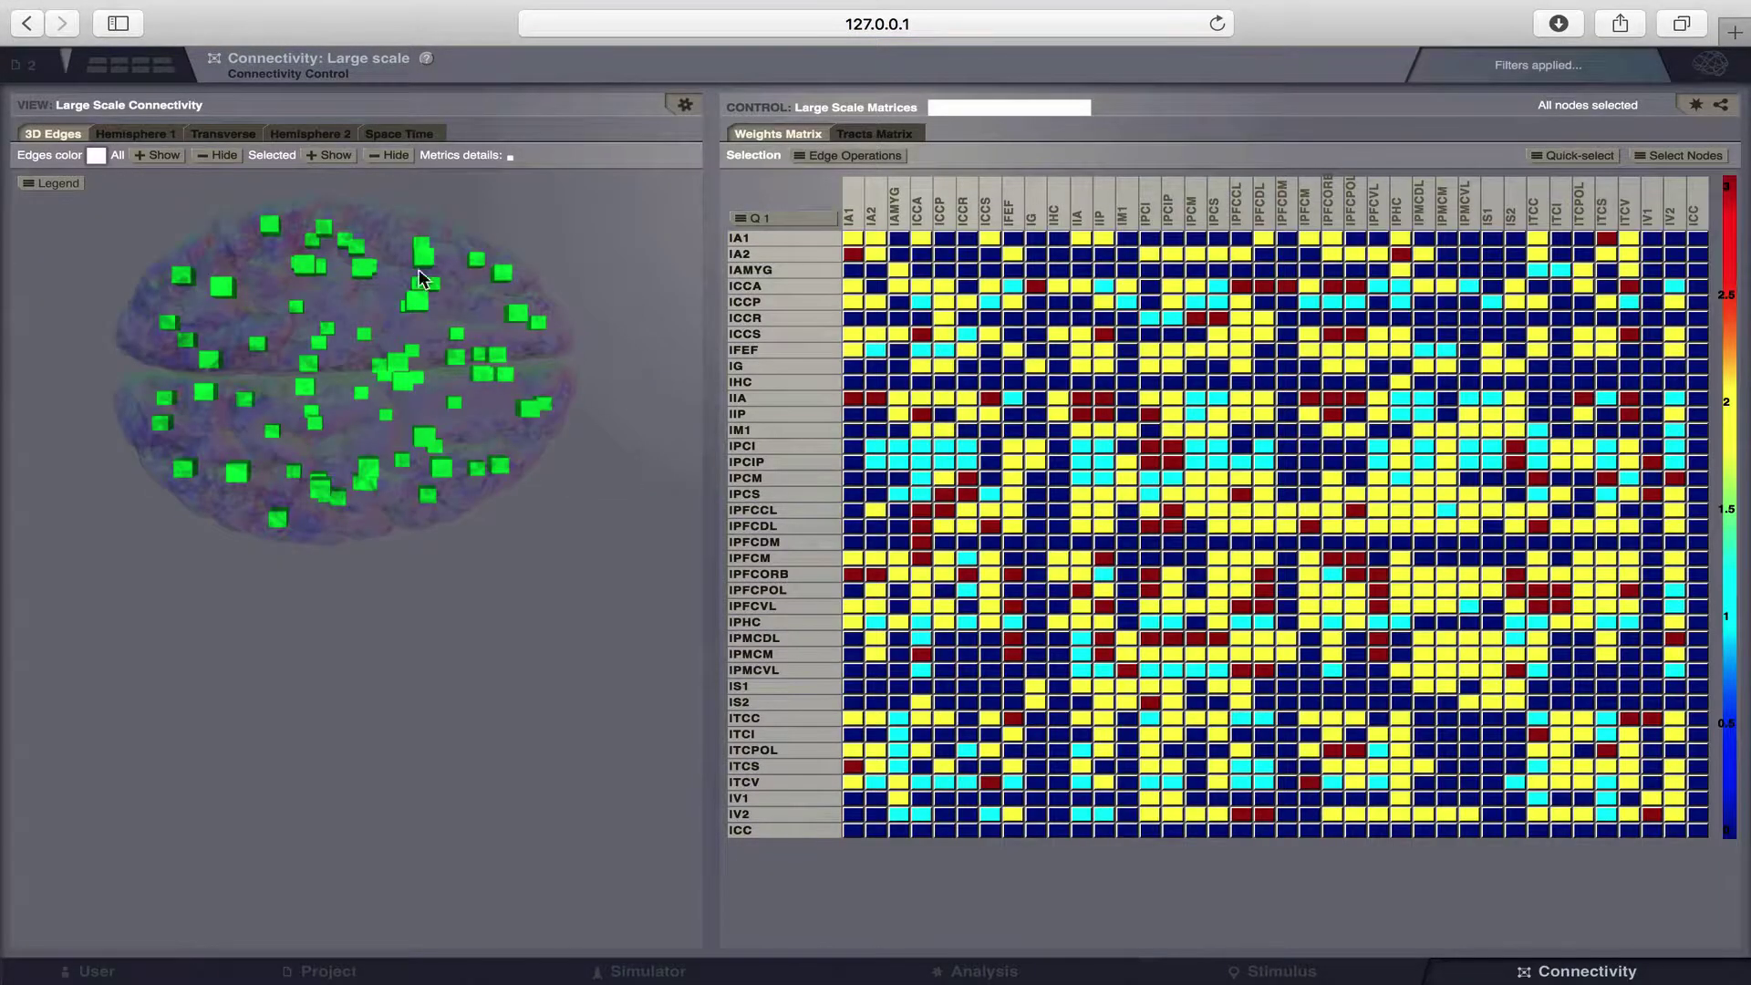
Step: Turn the 3D connectome to a frontal view and show the edges between all nodes
drag(417, 399, 423, 172)
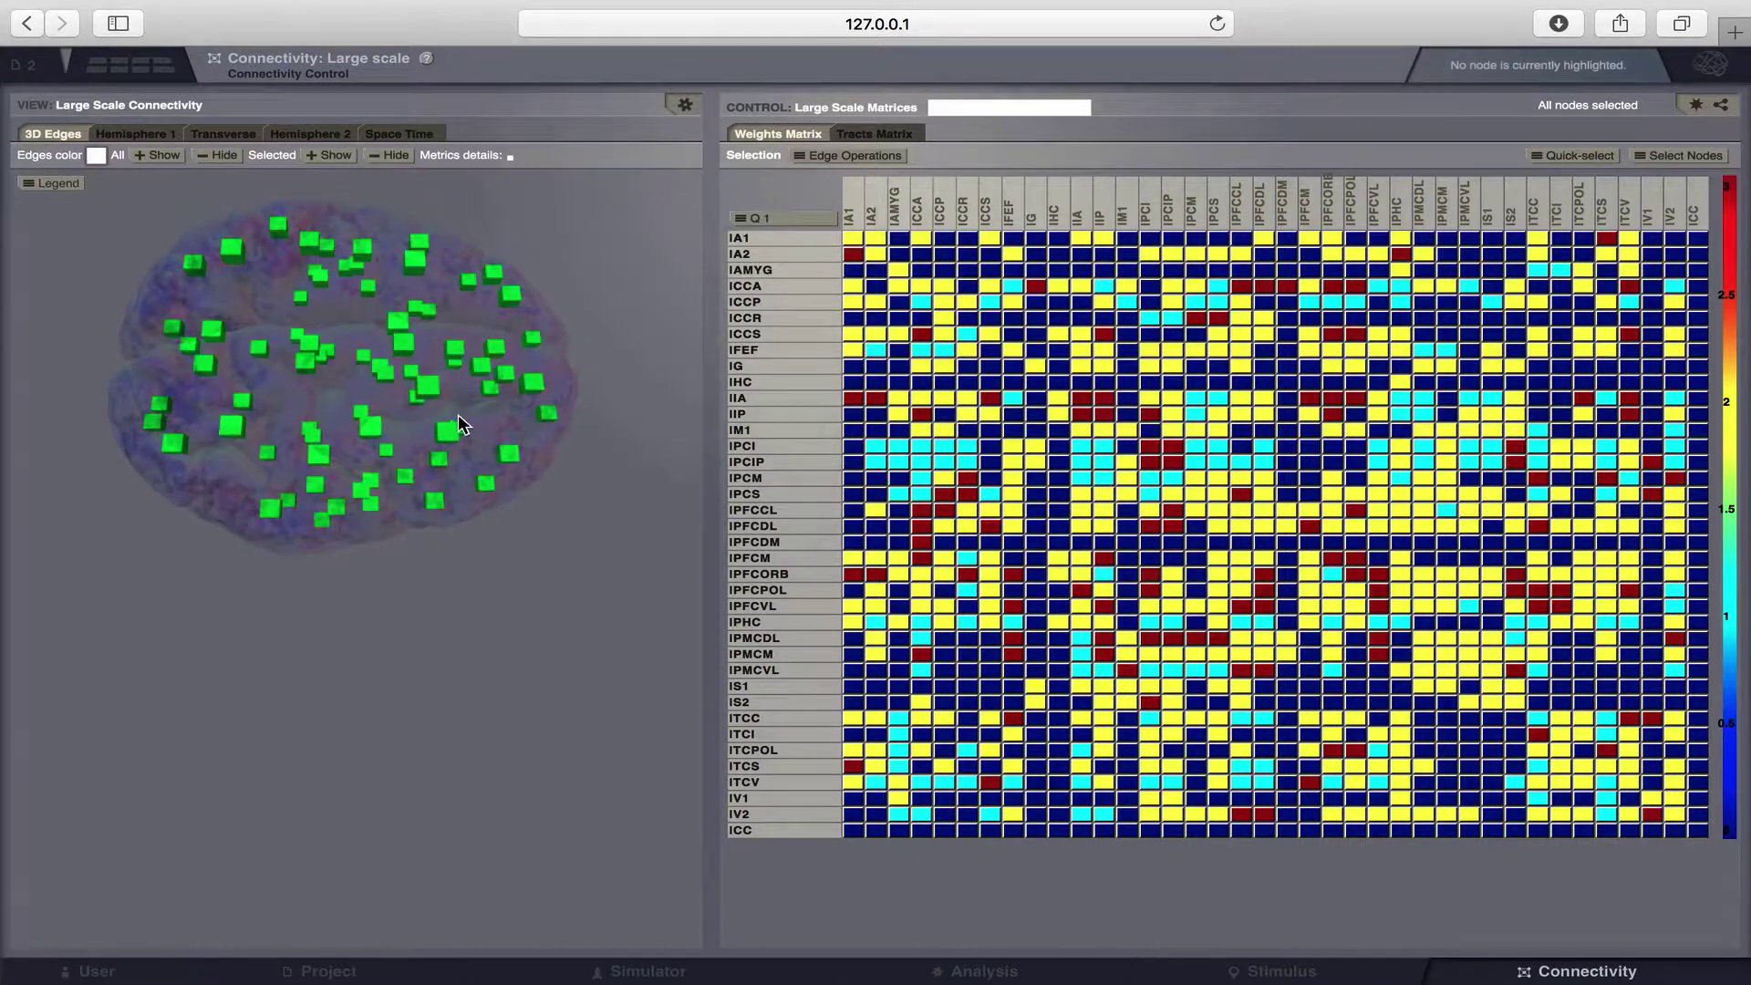
drag(458, 414, 407, 73)
drag(392, 376, 391, 174)
drag(534, 341, 3, 400)
drag(309, 374, 423, 200)
drag(200, 385, 0, 438)
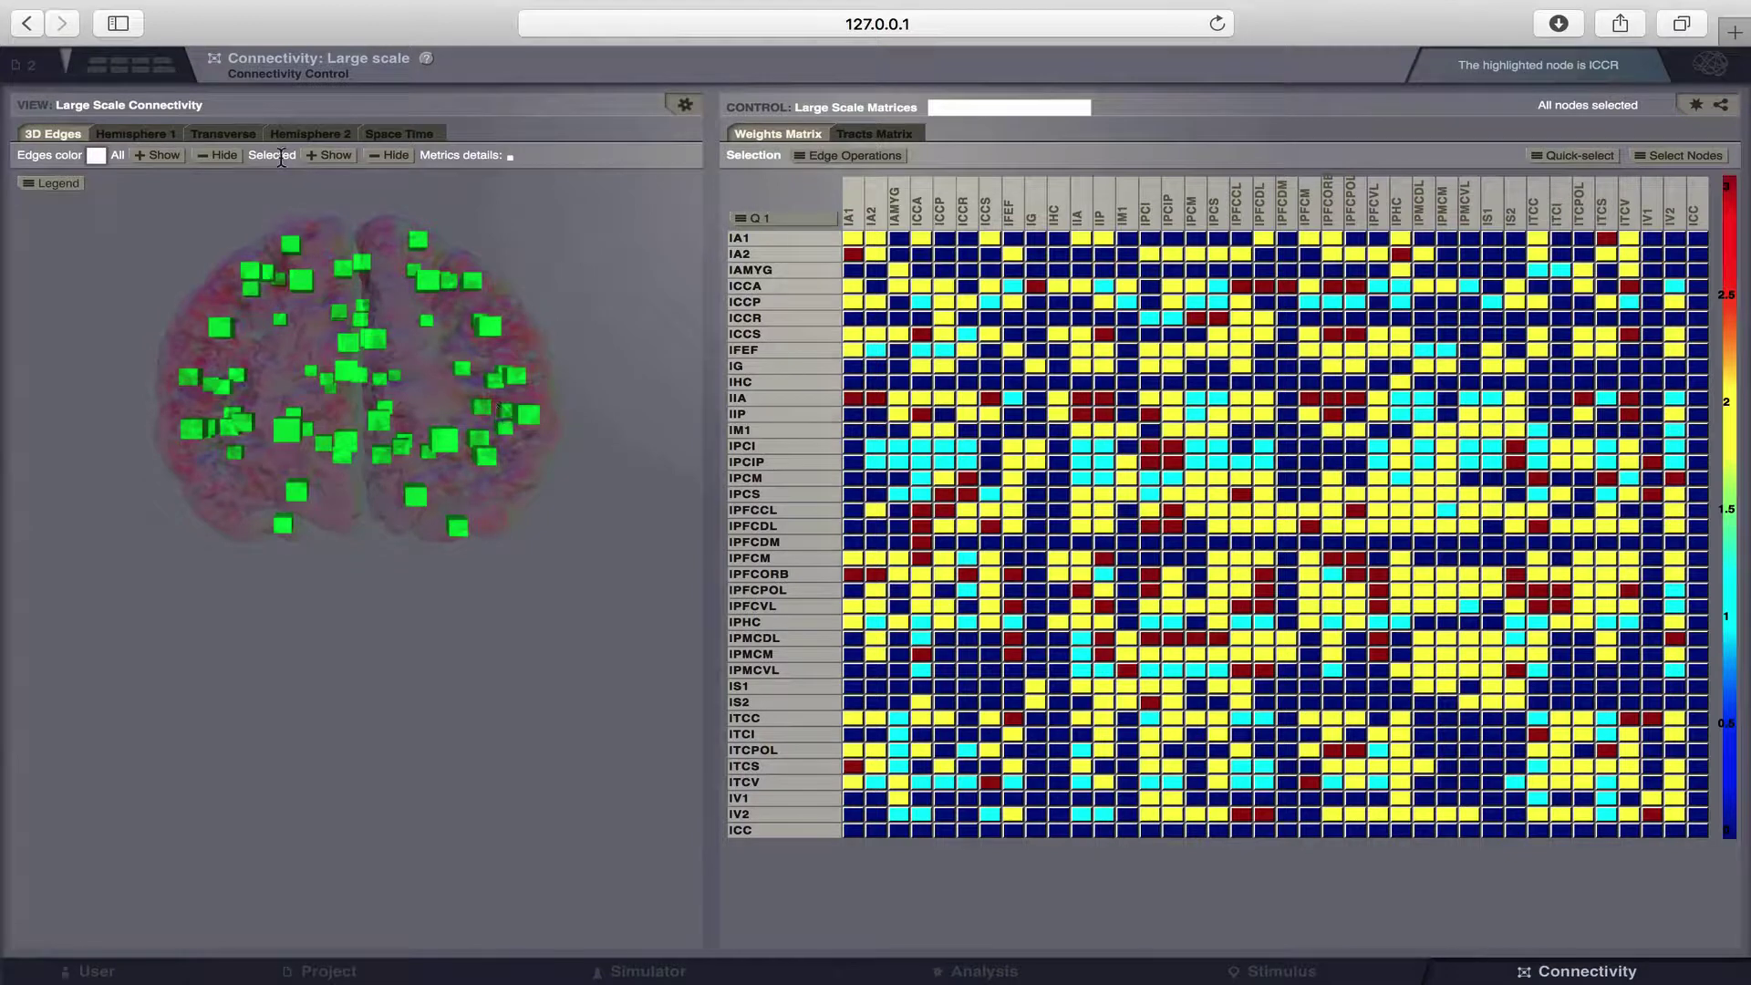
click(159, 156)
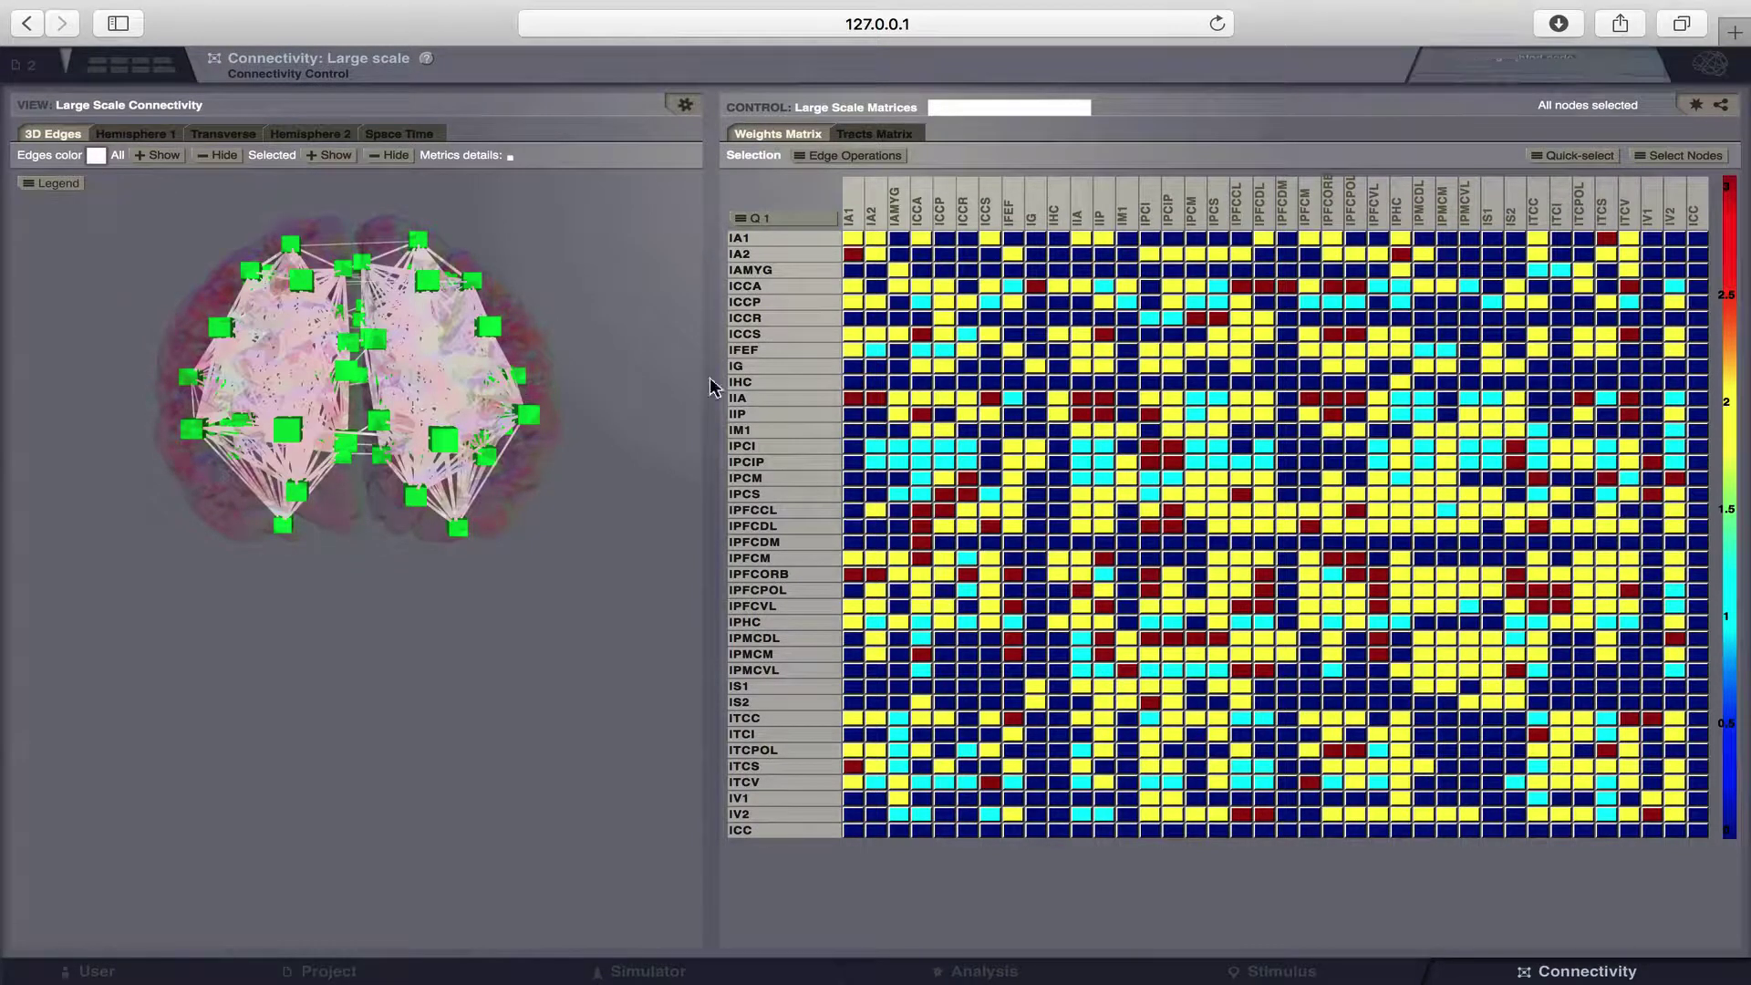
Step: Switch the weights matrix to quadrant Q4, deselect nodes rPFCPOL, rPFCORB and rPFCVL, and hide the edges of the selected nodes
click(817, 221)
click(818, 489)
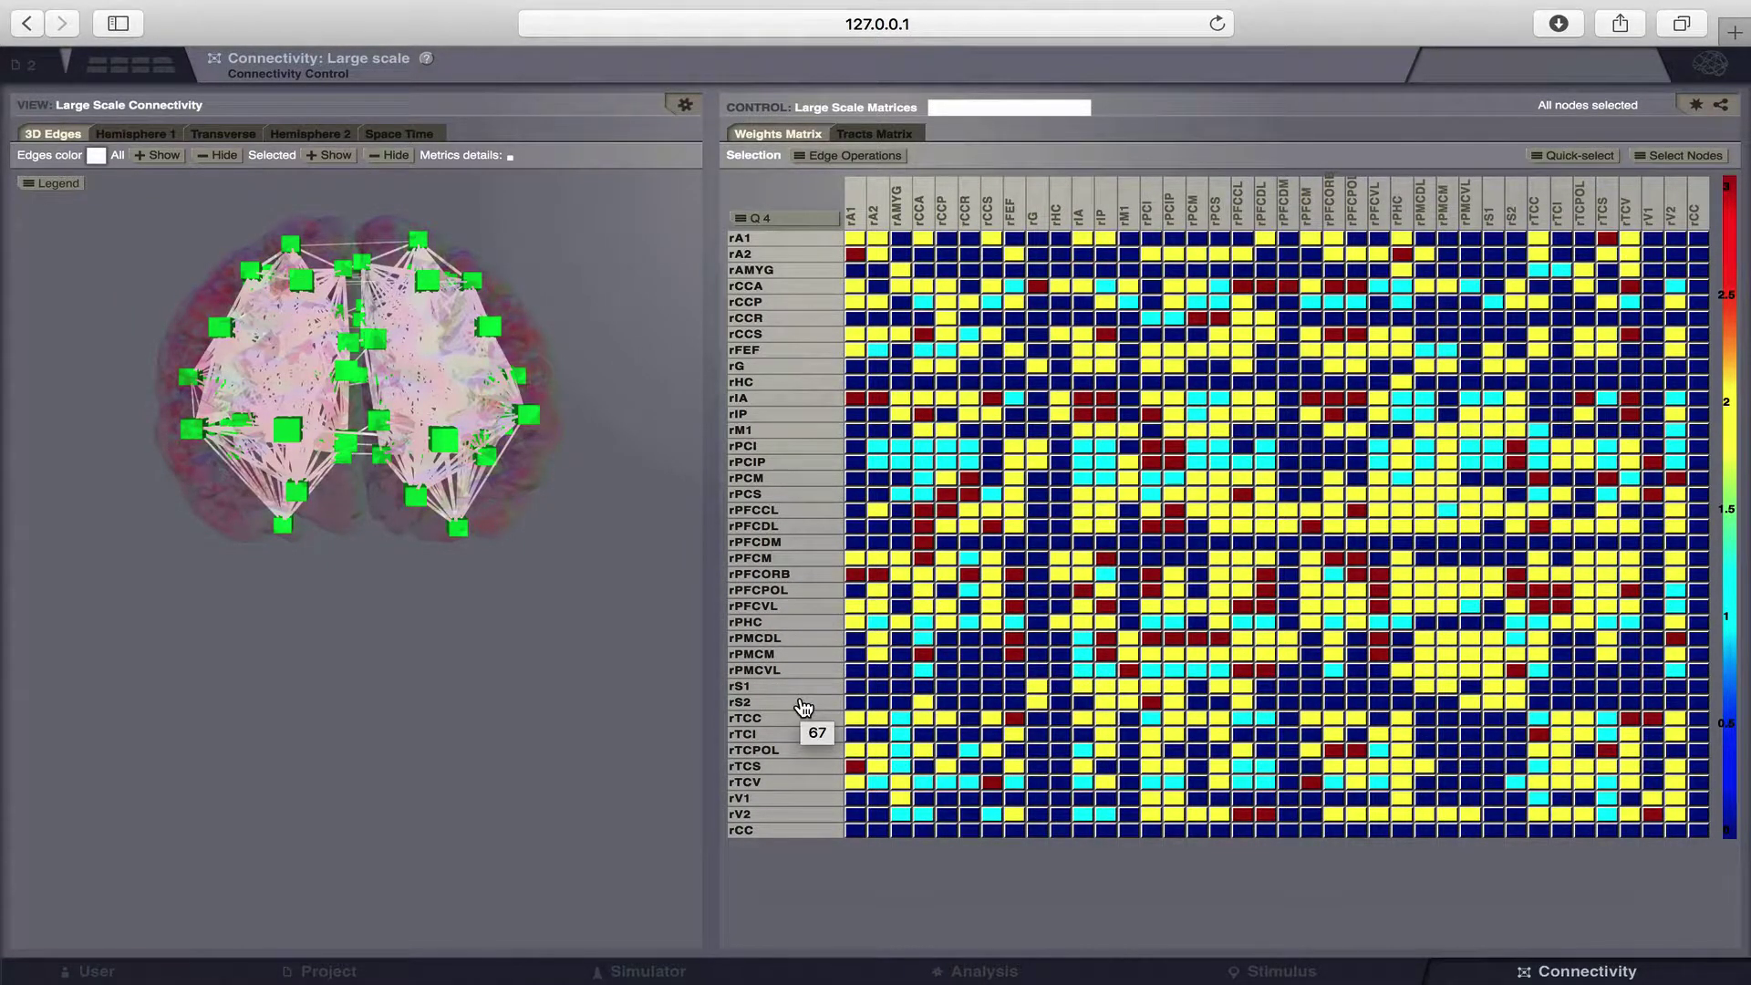
click(818, 595)
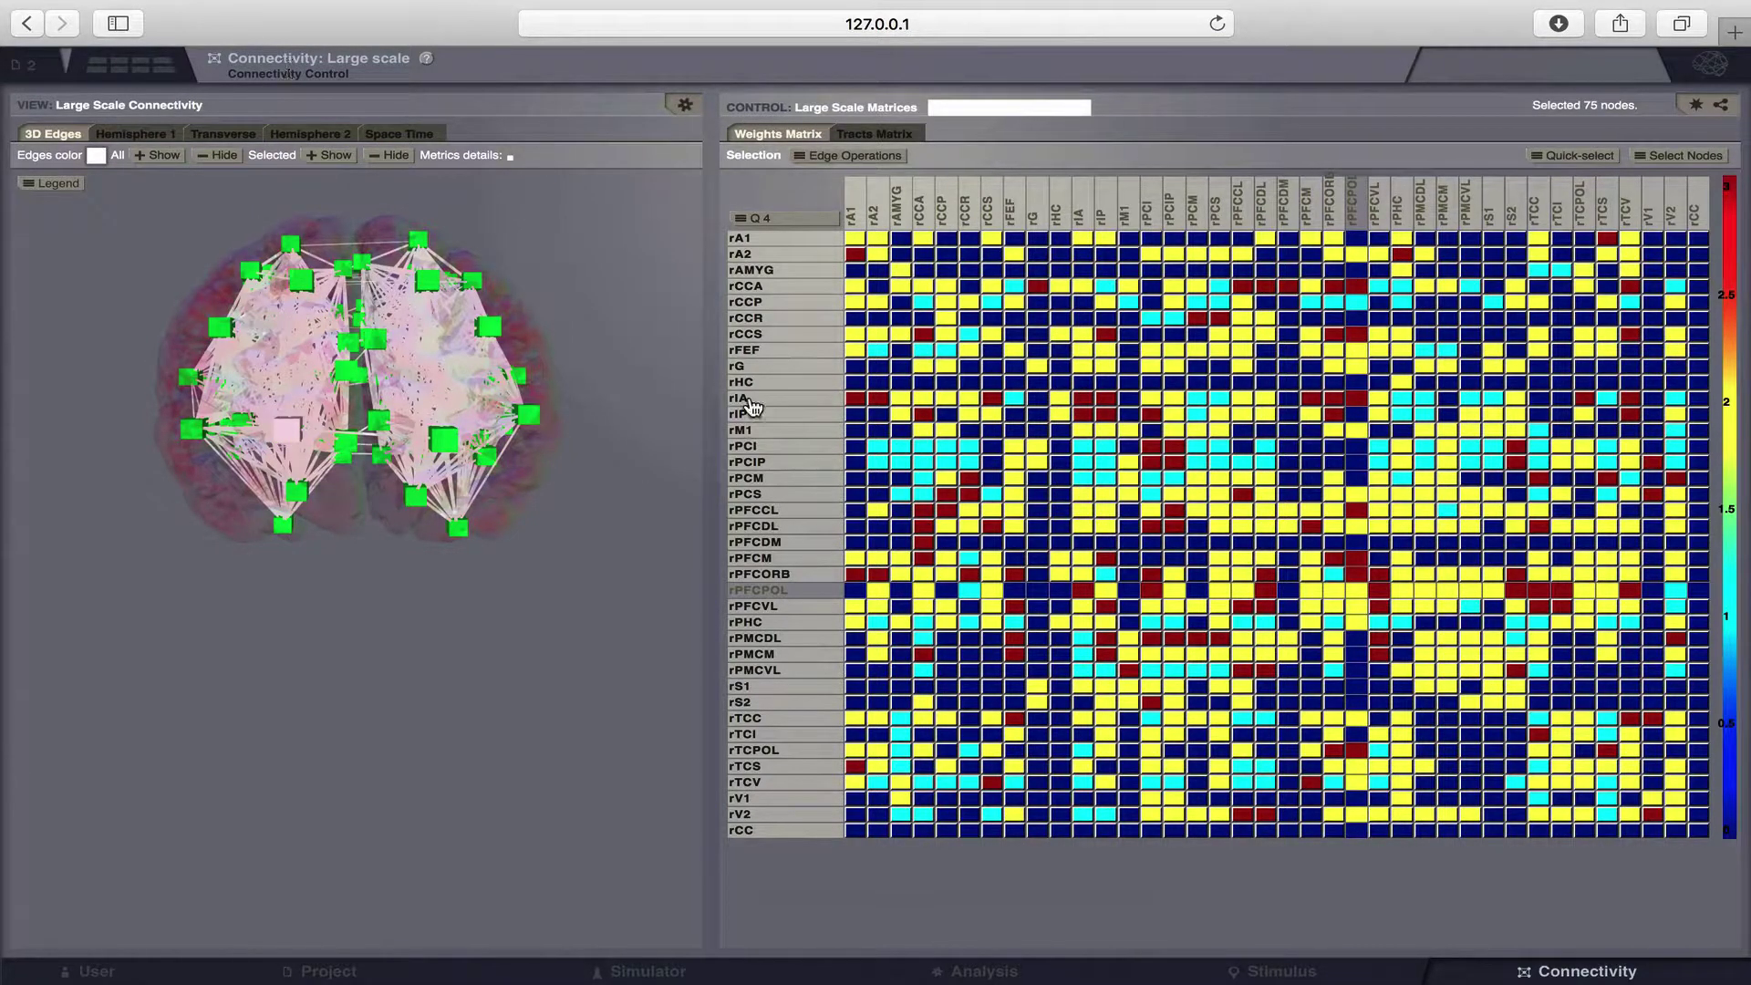
click(793, 575)
click(795, 607)
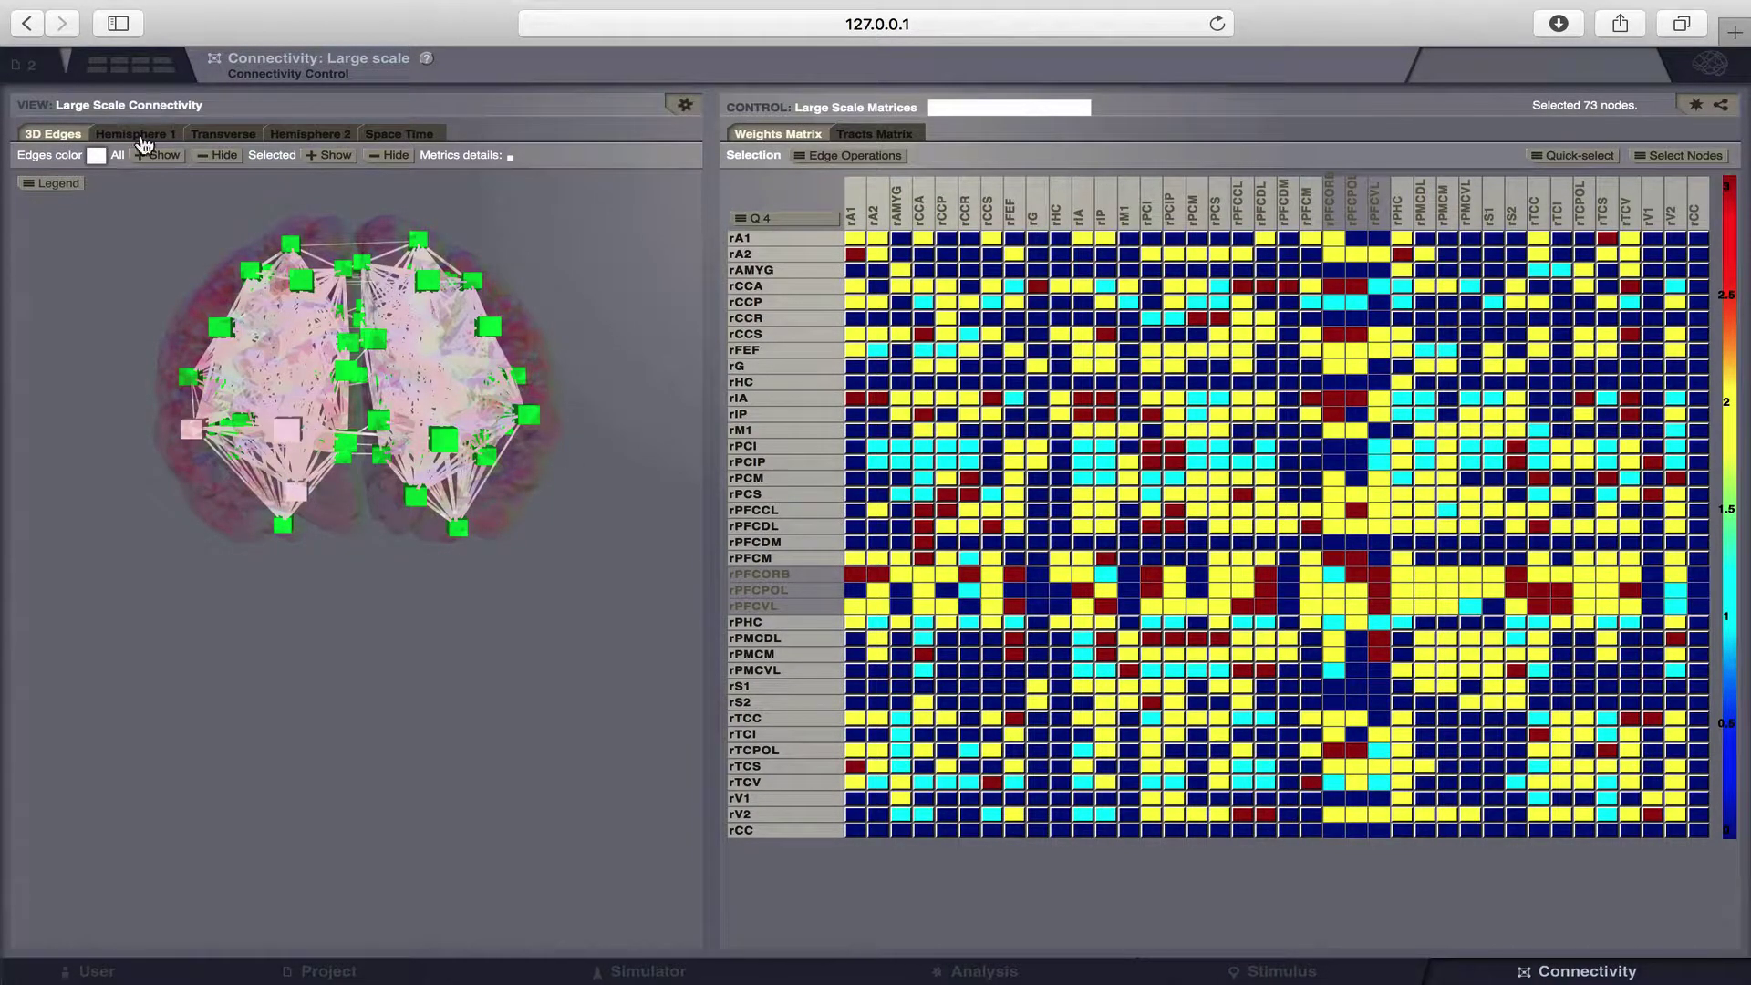
click(394, 156)
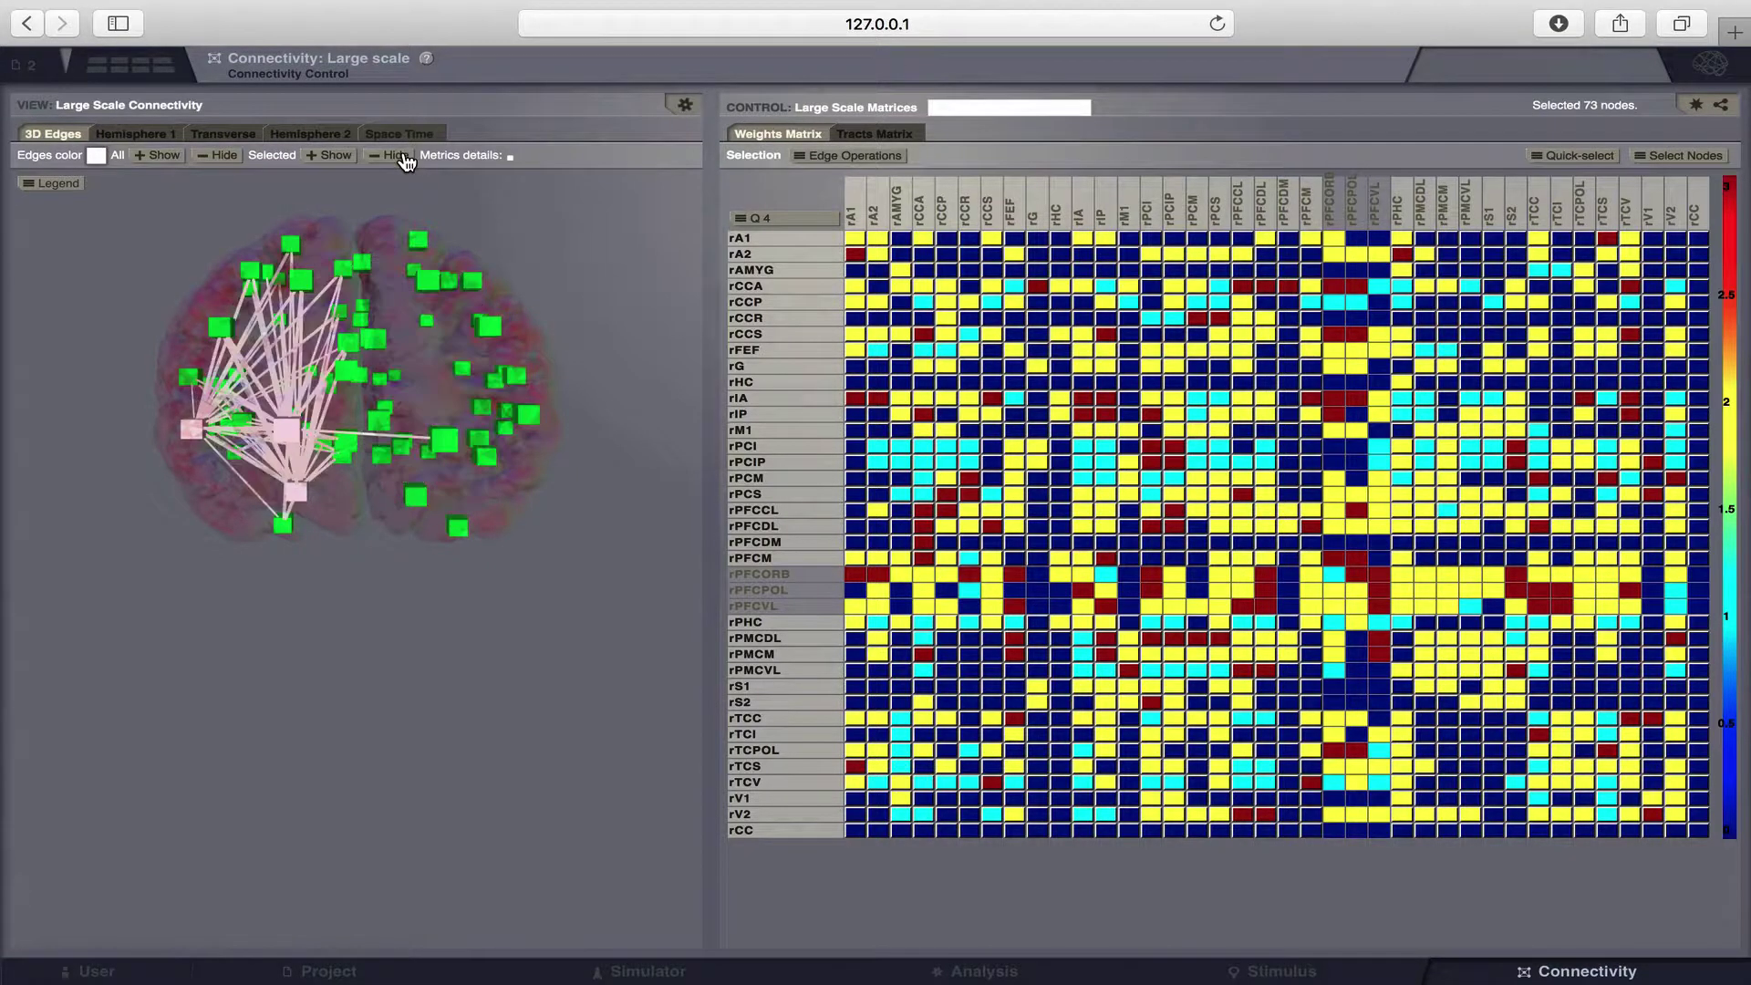
Step: Name the edited connectivity matrix scenario1
click(1020, 105)
text(s)
text(cen)
key(BackSpace)
text(en)
Step: Cut all incoming and outgoing edges of the rPFCPOL node in the weights matrix
click(861, 590)
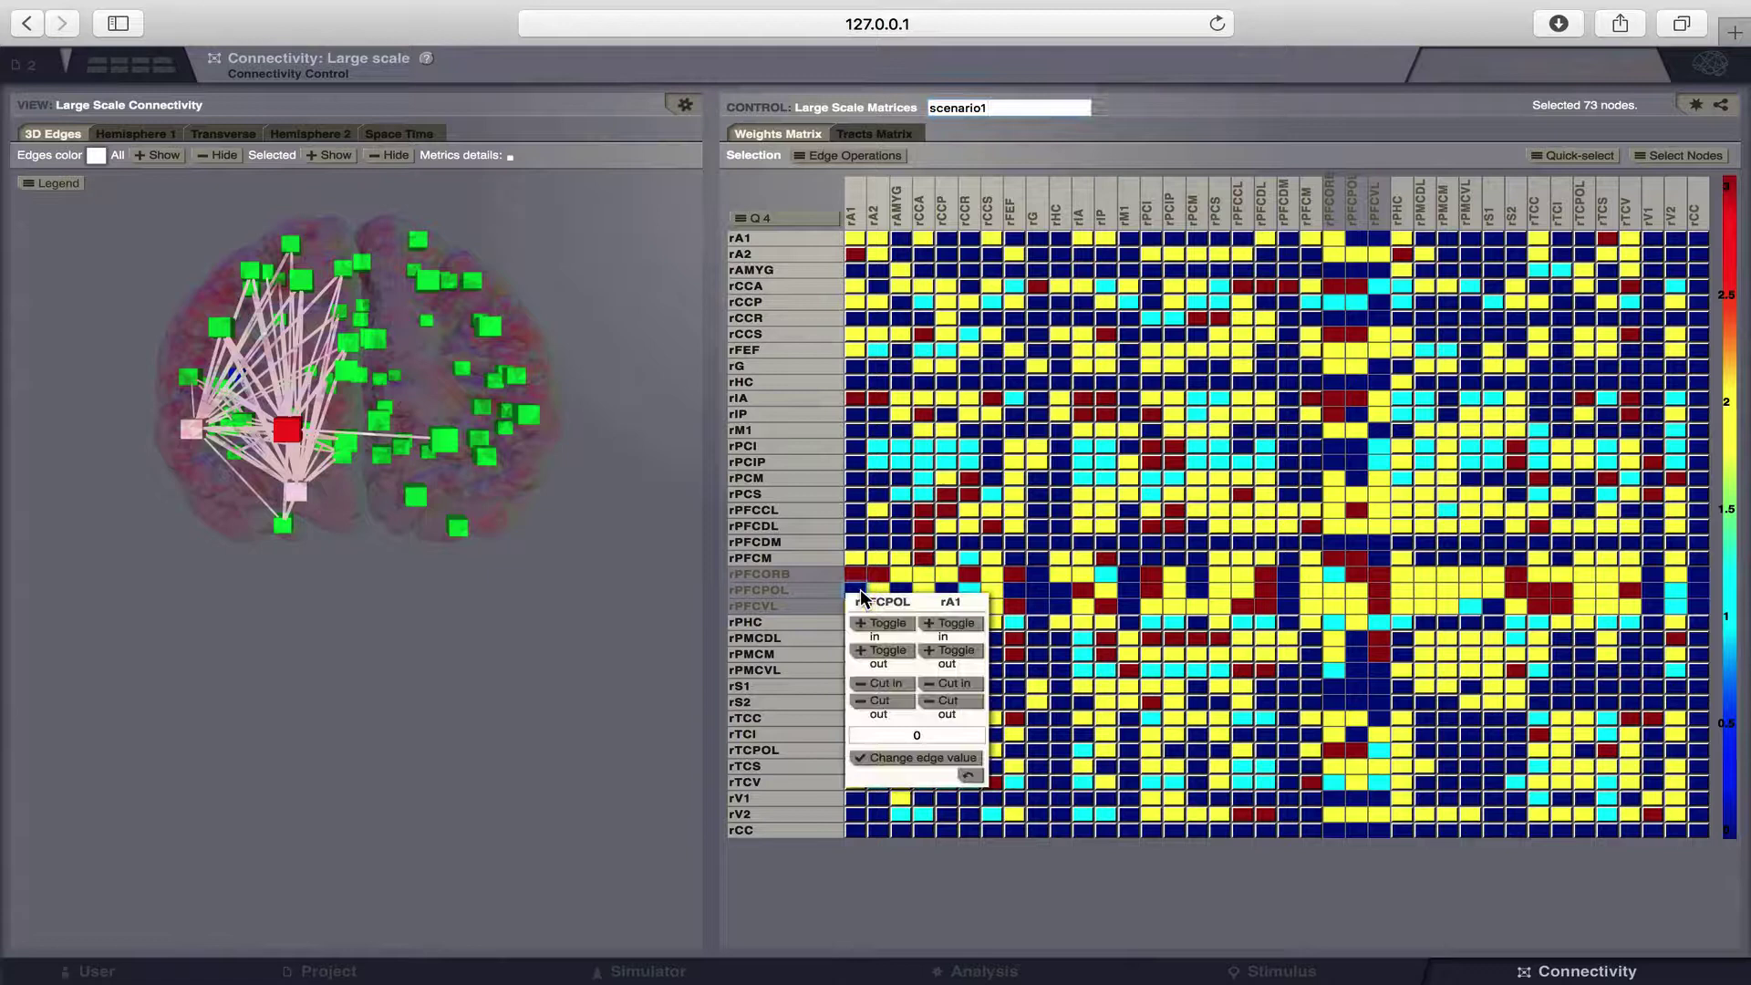
click(880, 701)
click(606, 704)
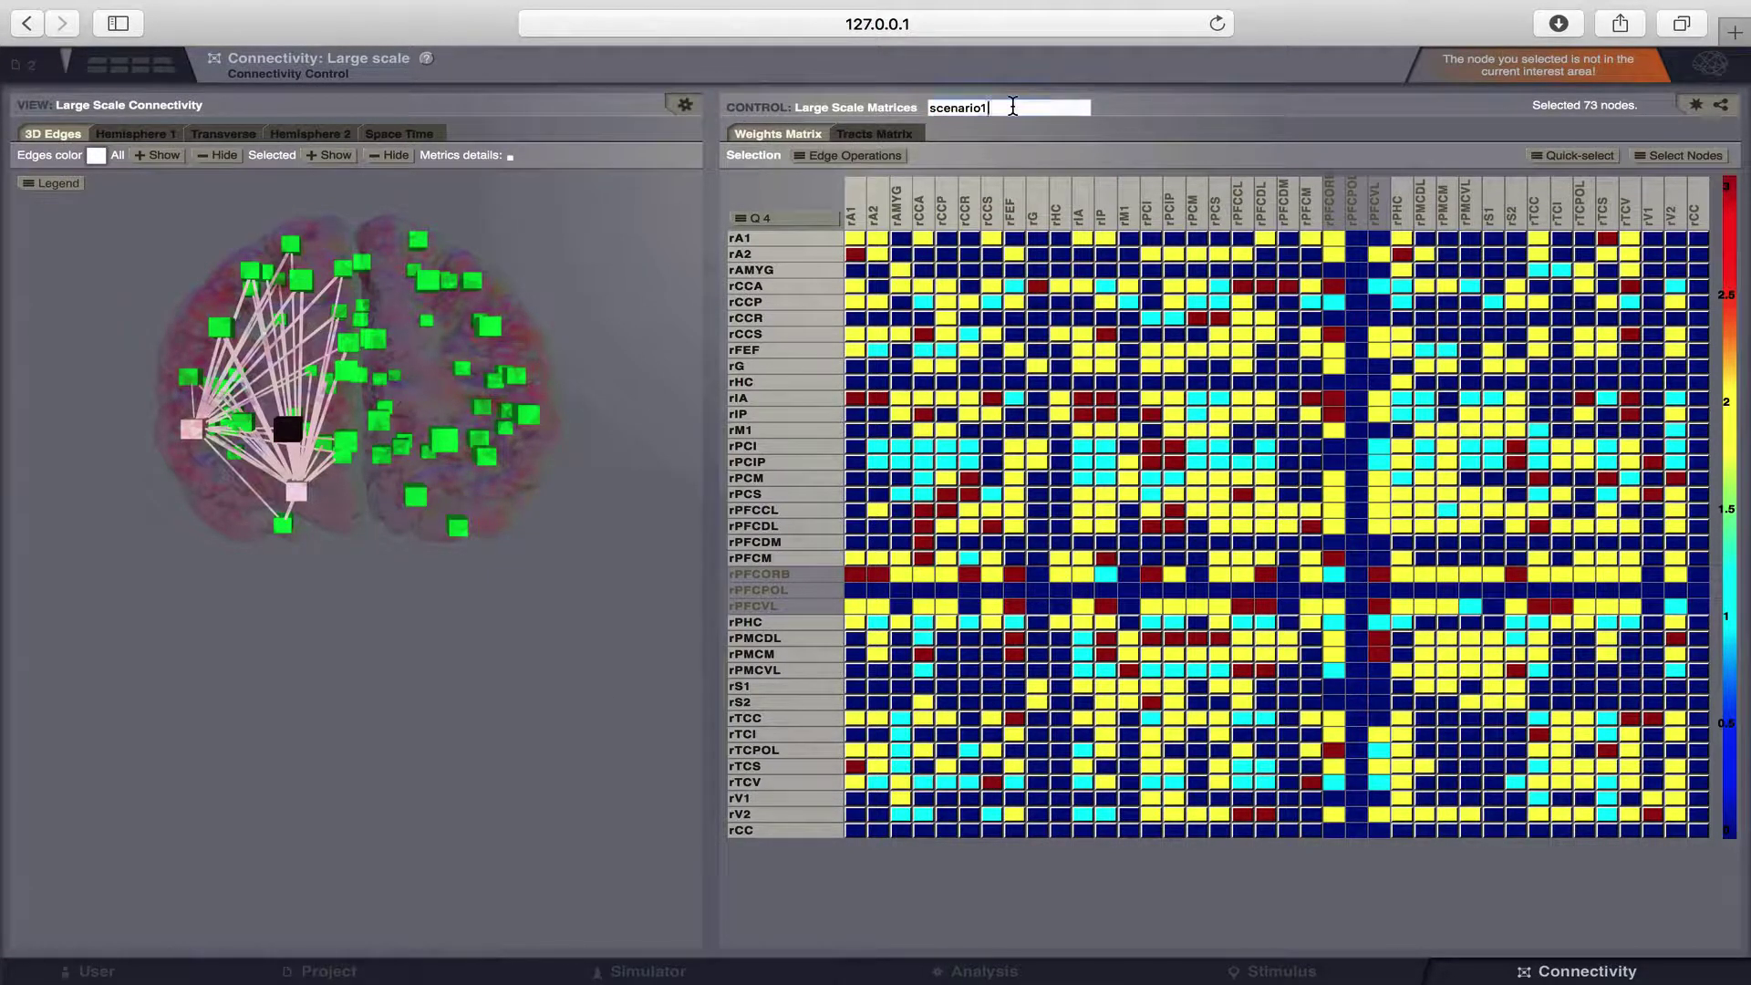
Step: Rename the matrix scenario2 and cut all incoming and outgoing edges of the rPFCORB and rPFCVL nodes
click(856, 574)
click(886, 667)
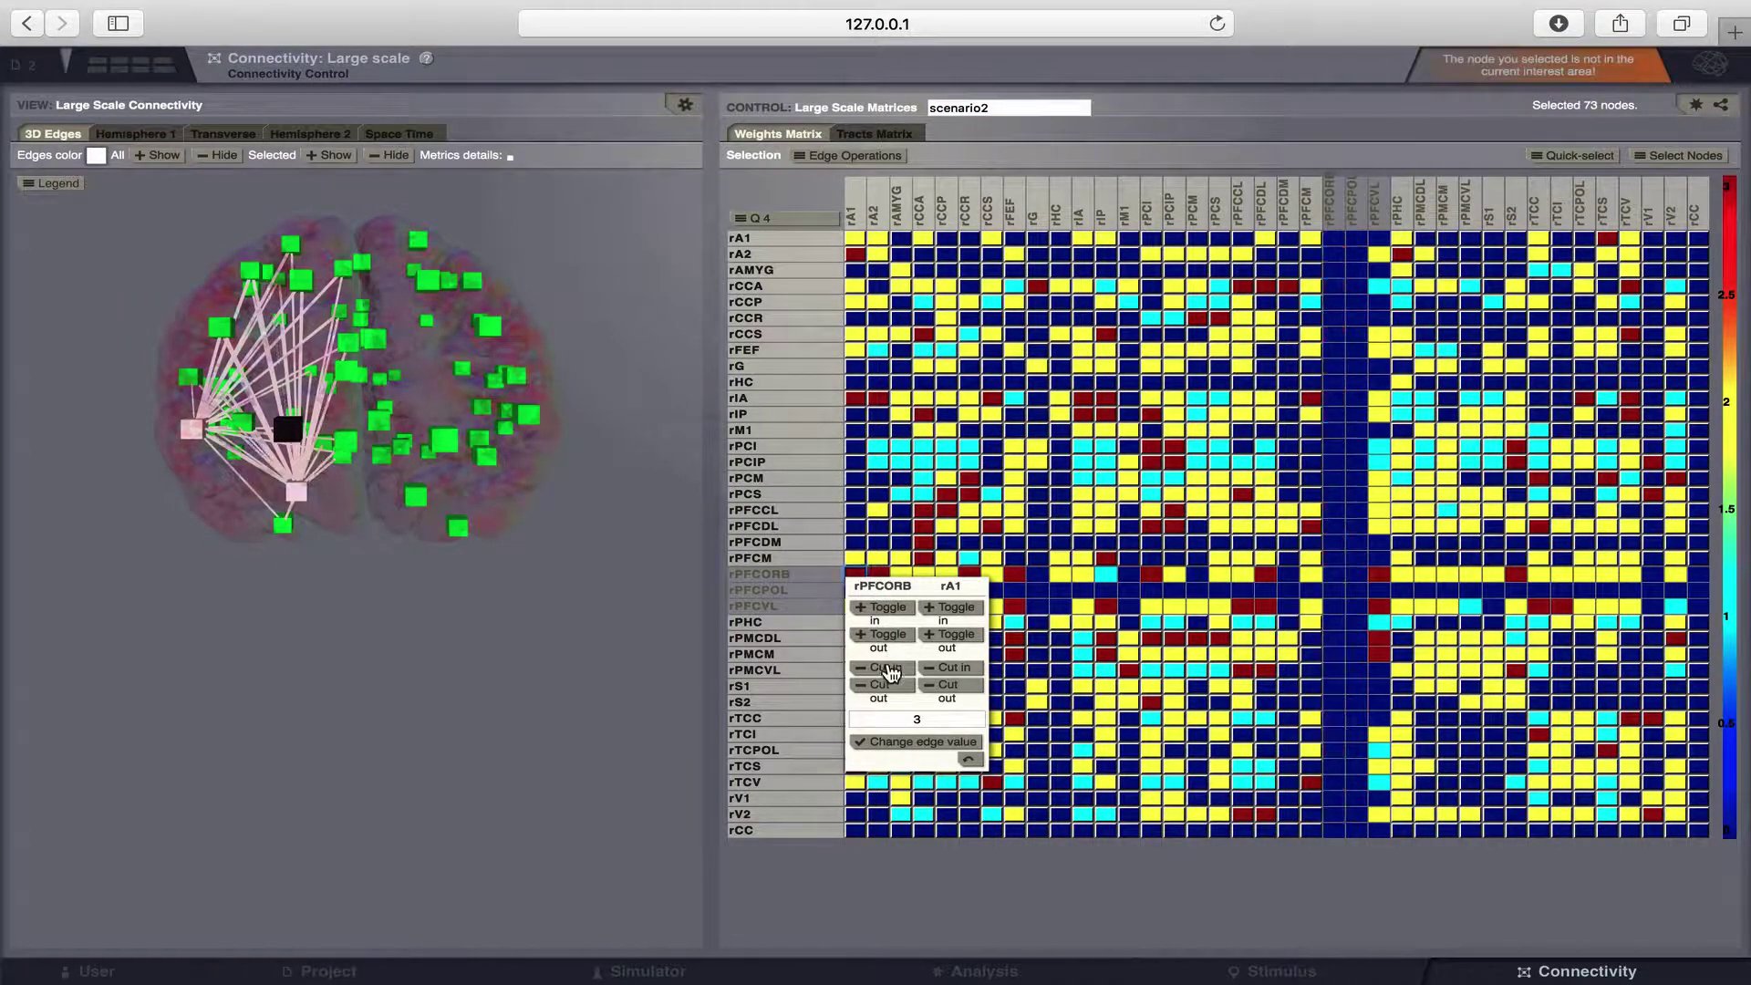
click(880, 686)
click(604, 667)
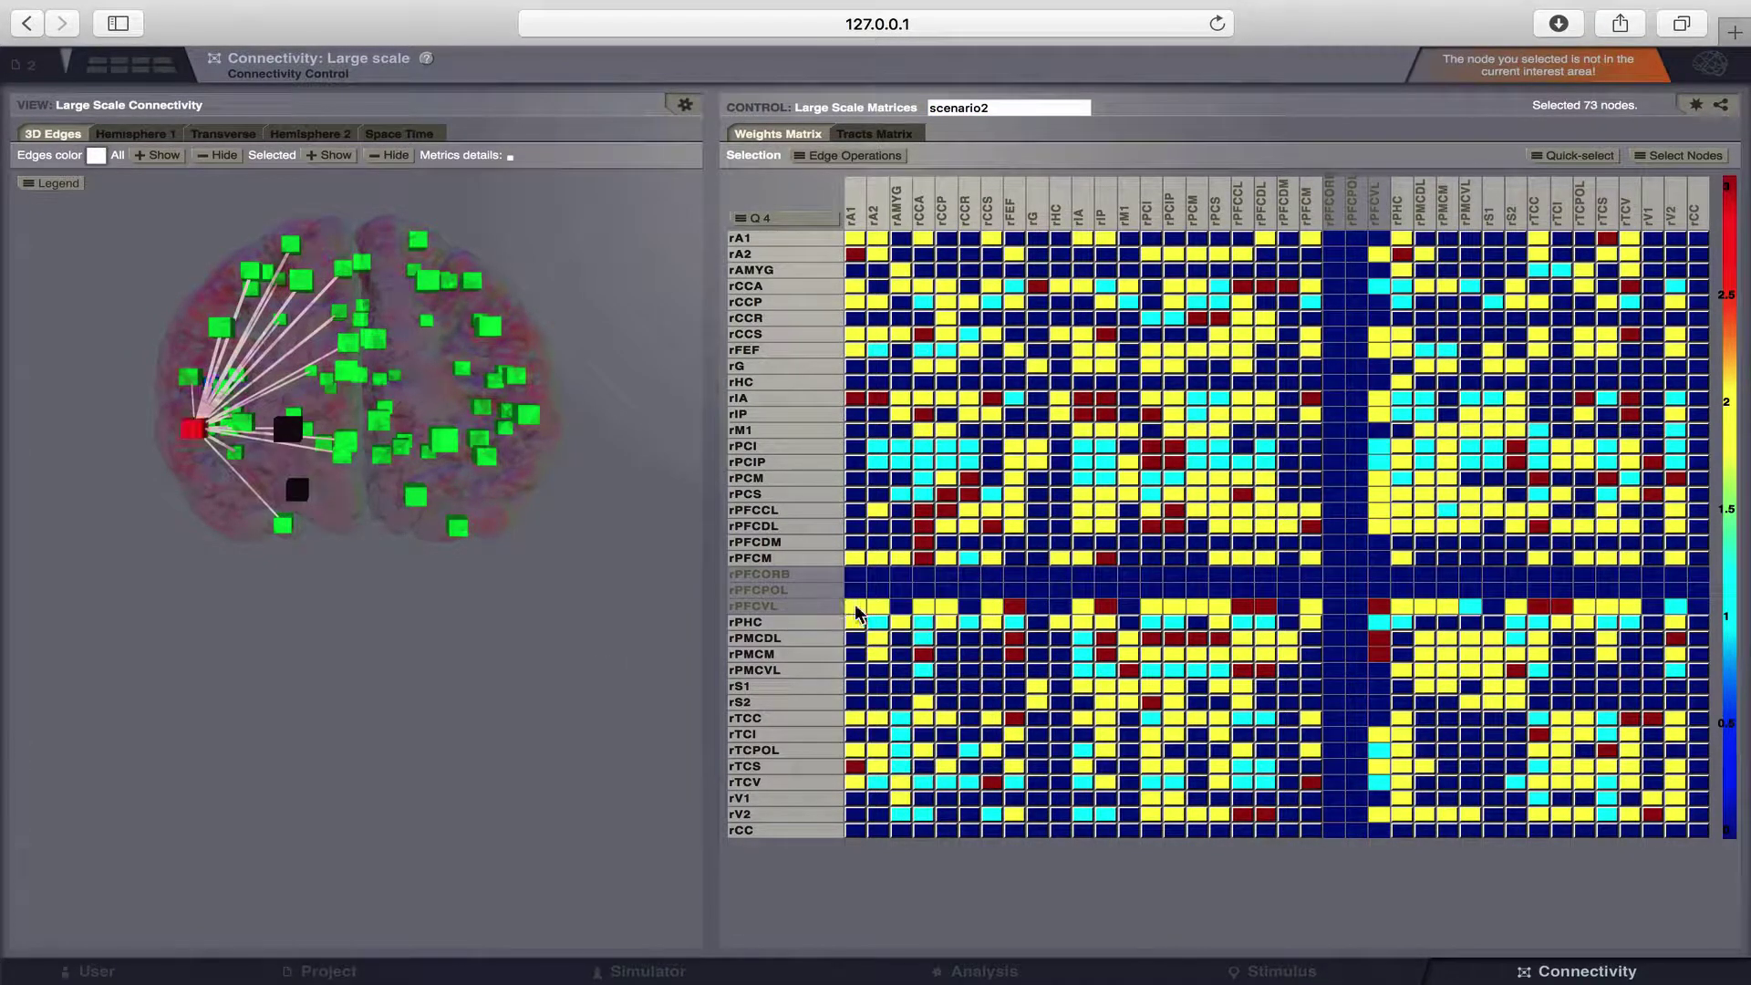
click(856, 606)
click(892, 700)
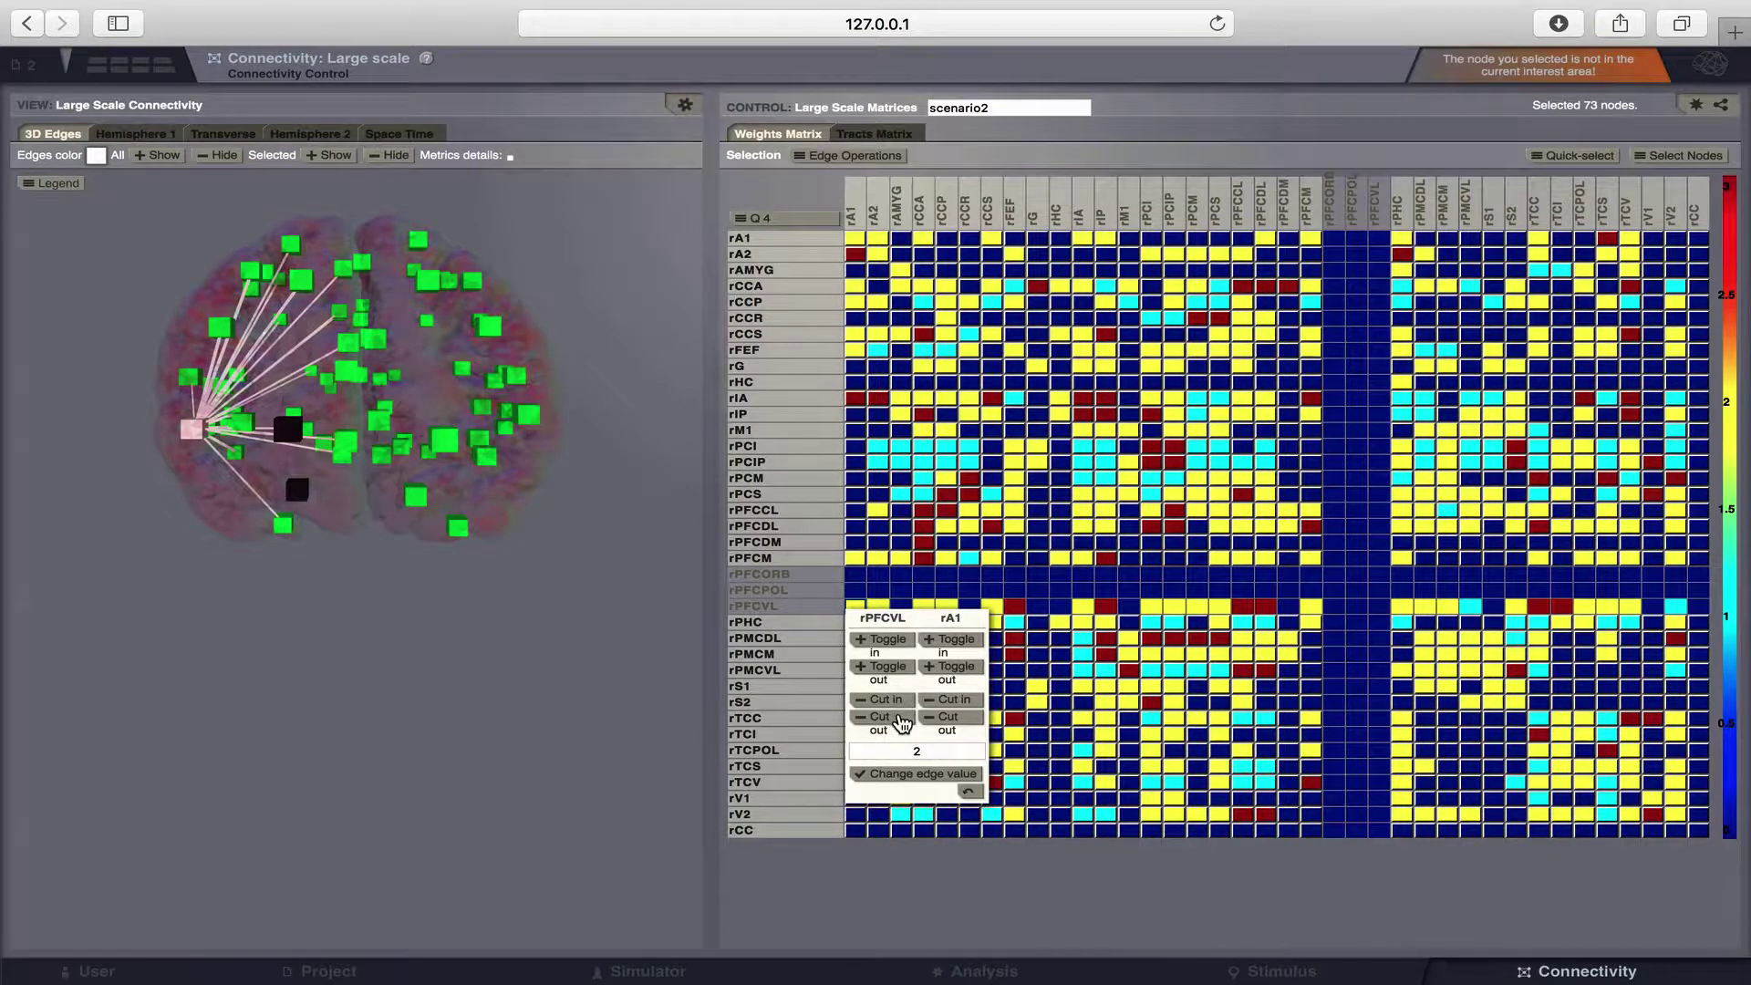
click(892, 719)
click(584, 664)
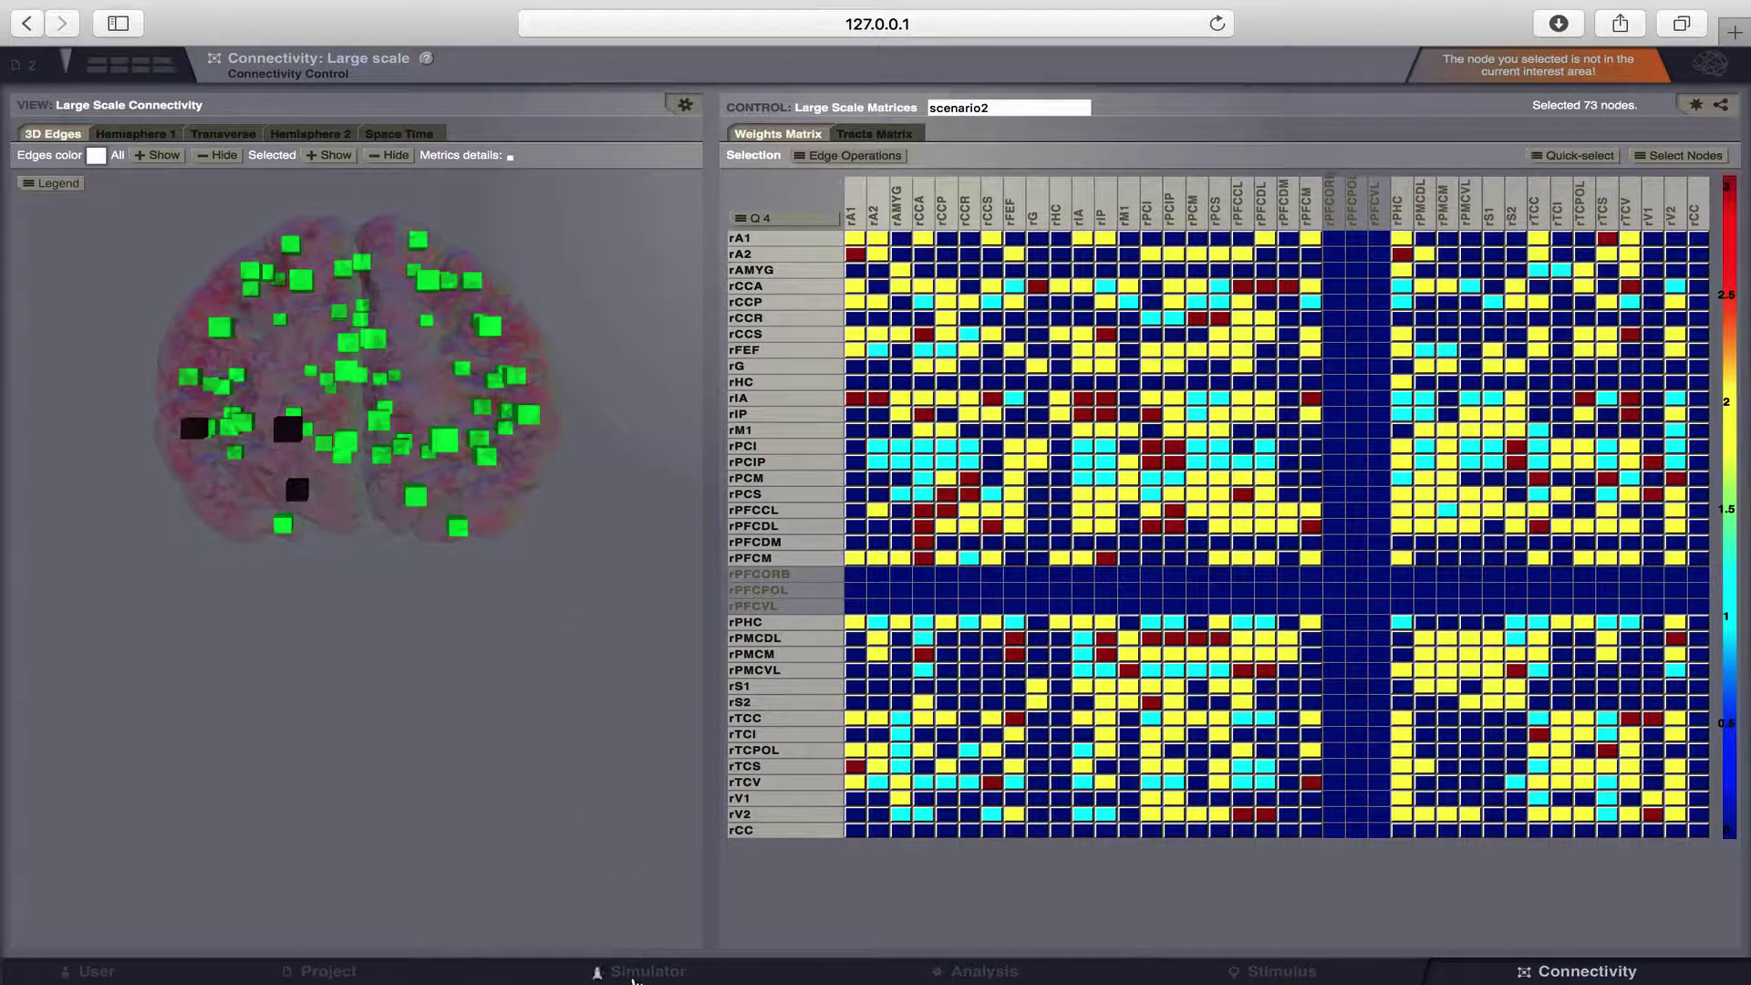
Step: Open the simulator's lPFC_cut TimeSeriesRegion result in the Brain Activity Viewer in 3D and 2D
click(638, 973)
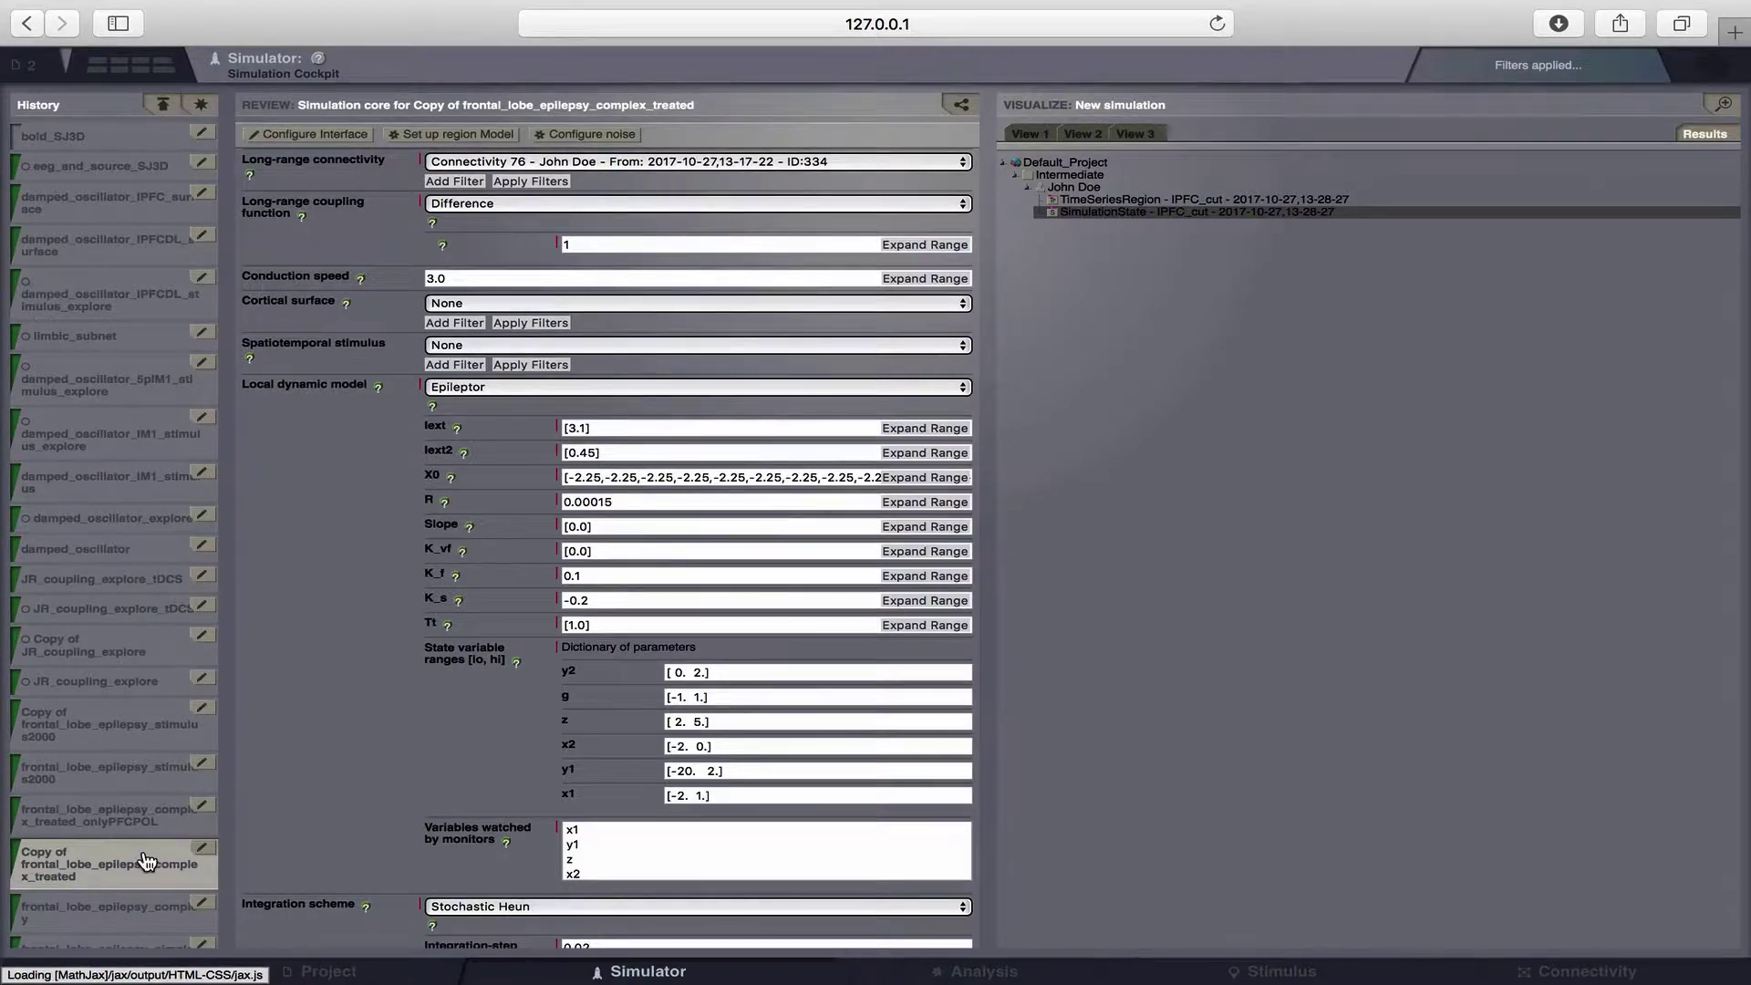
click(1294, 201)
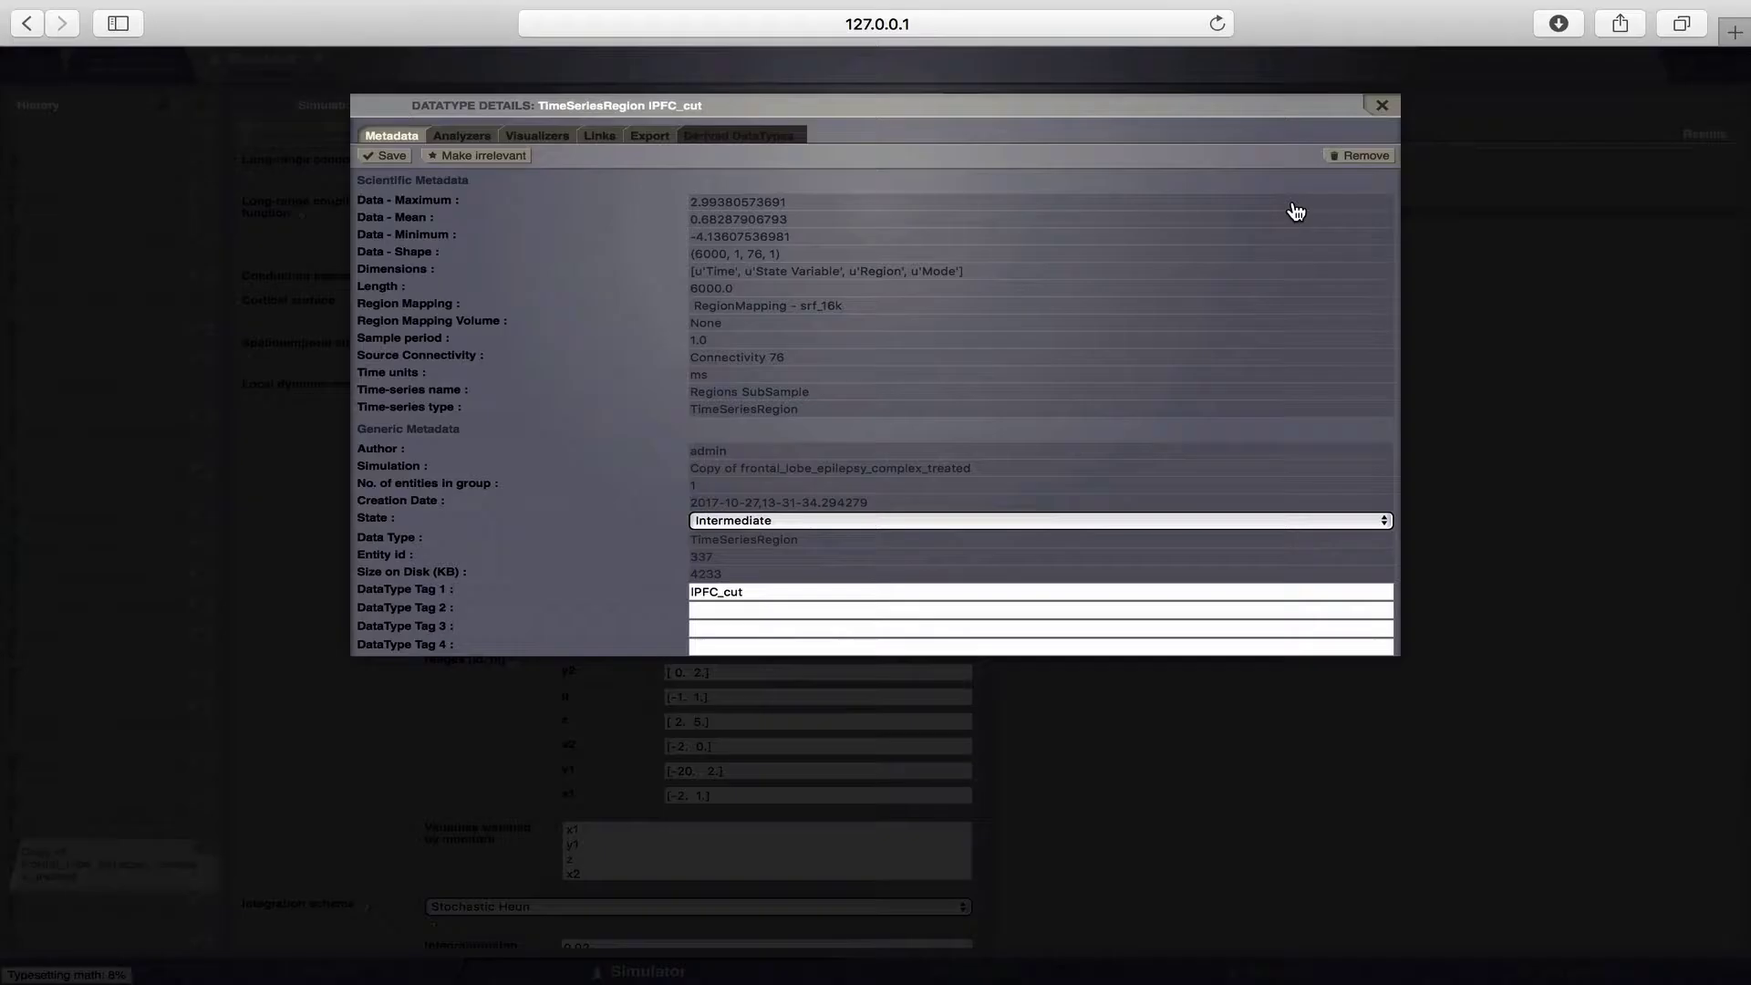
click(538, 135)
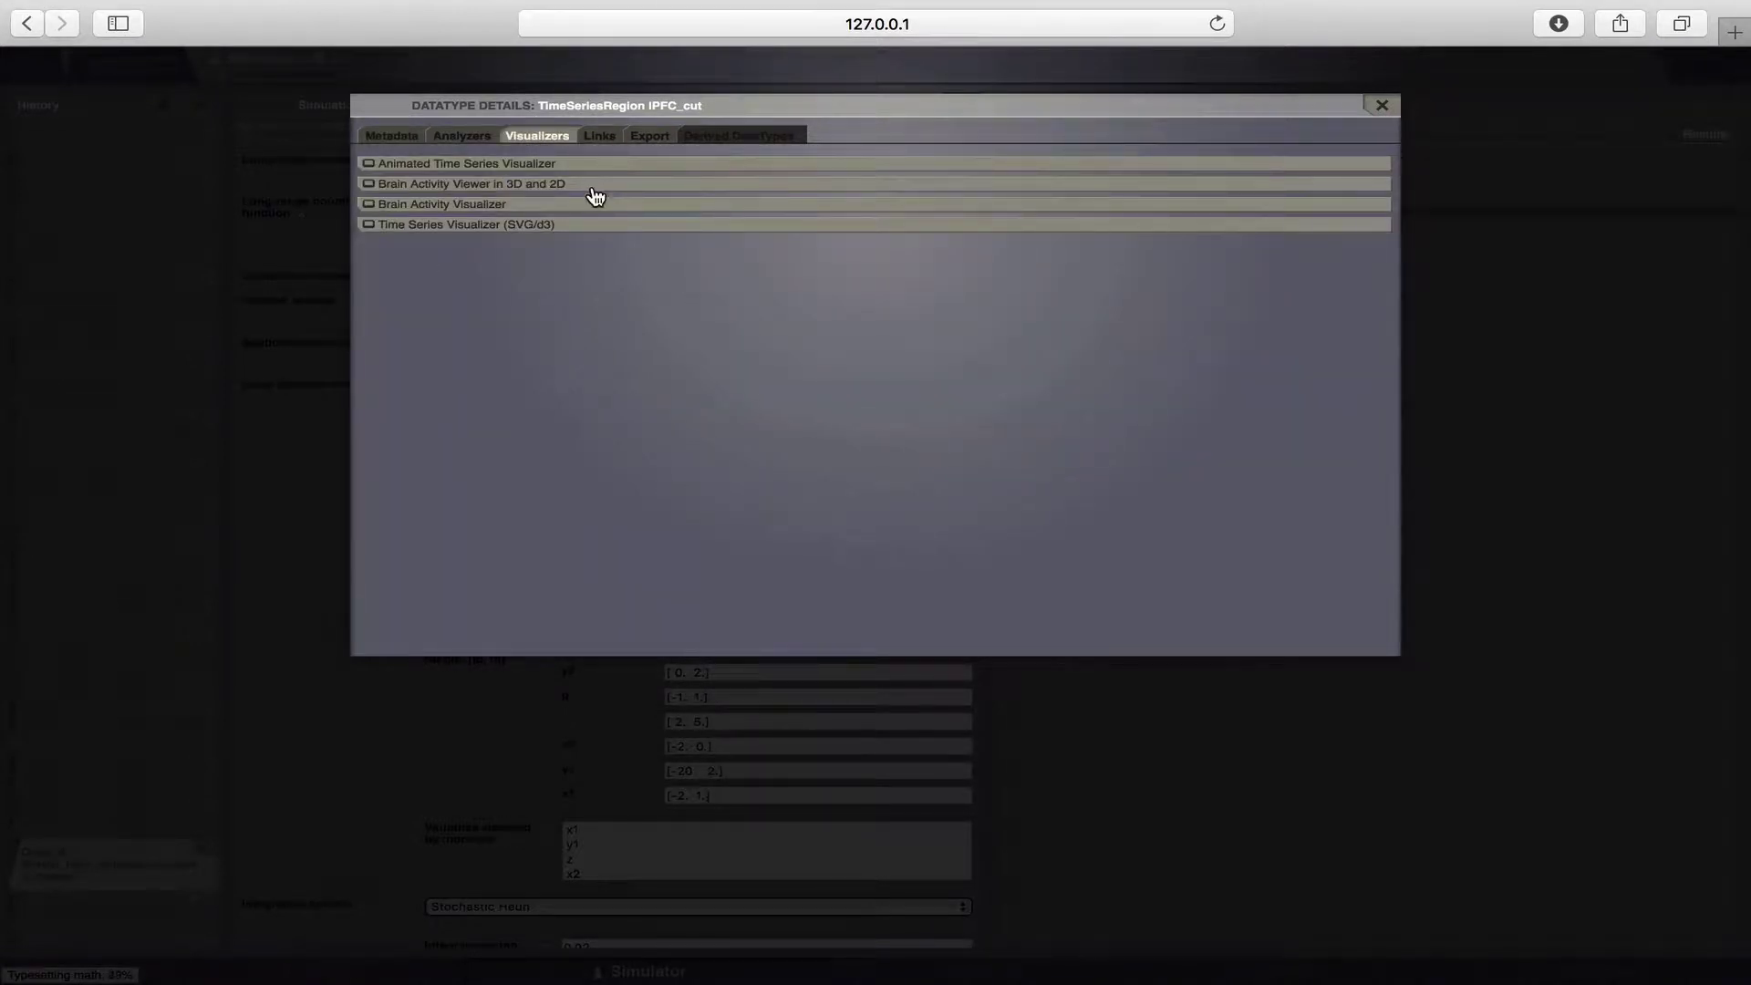
click(595, 189)
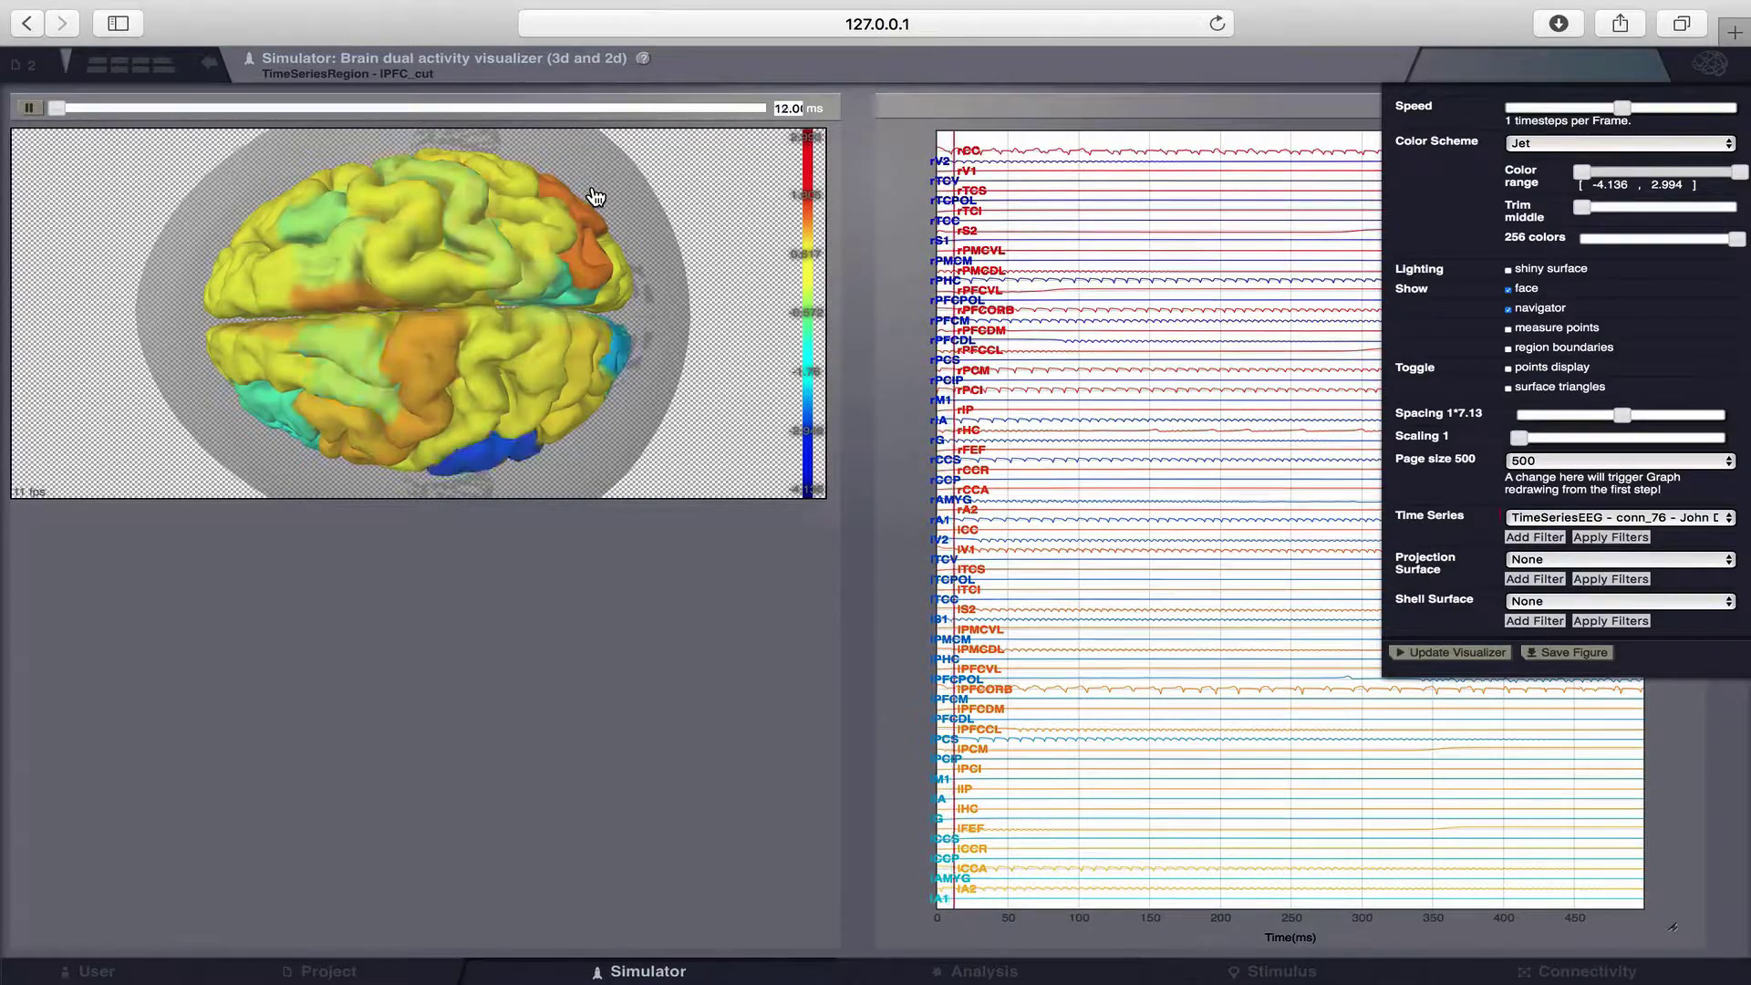
Step: Examine the lPFC_cut activity playback with the brain turned to frontal and oblique views
click(569, 369)
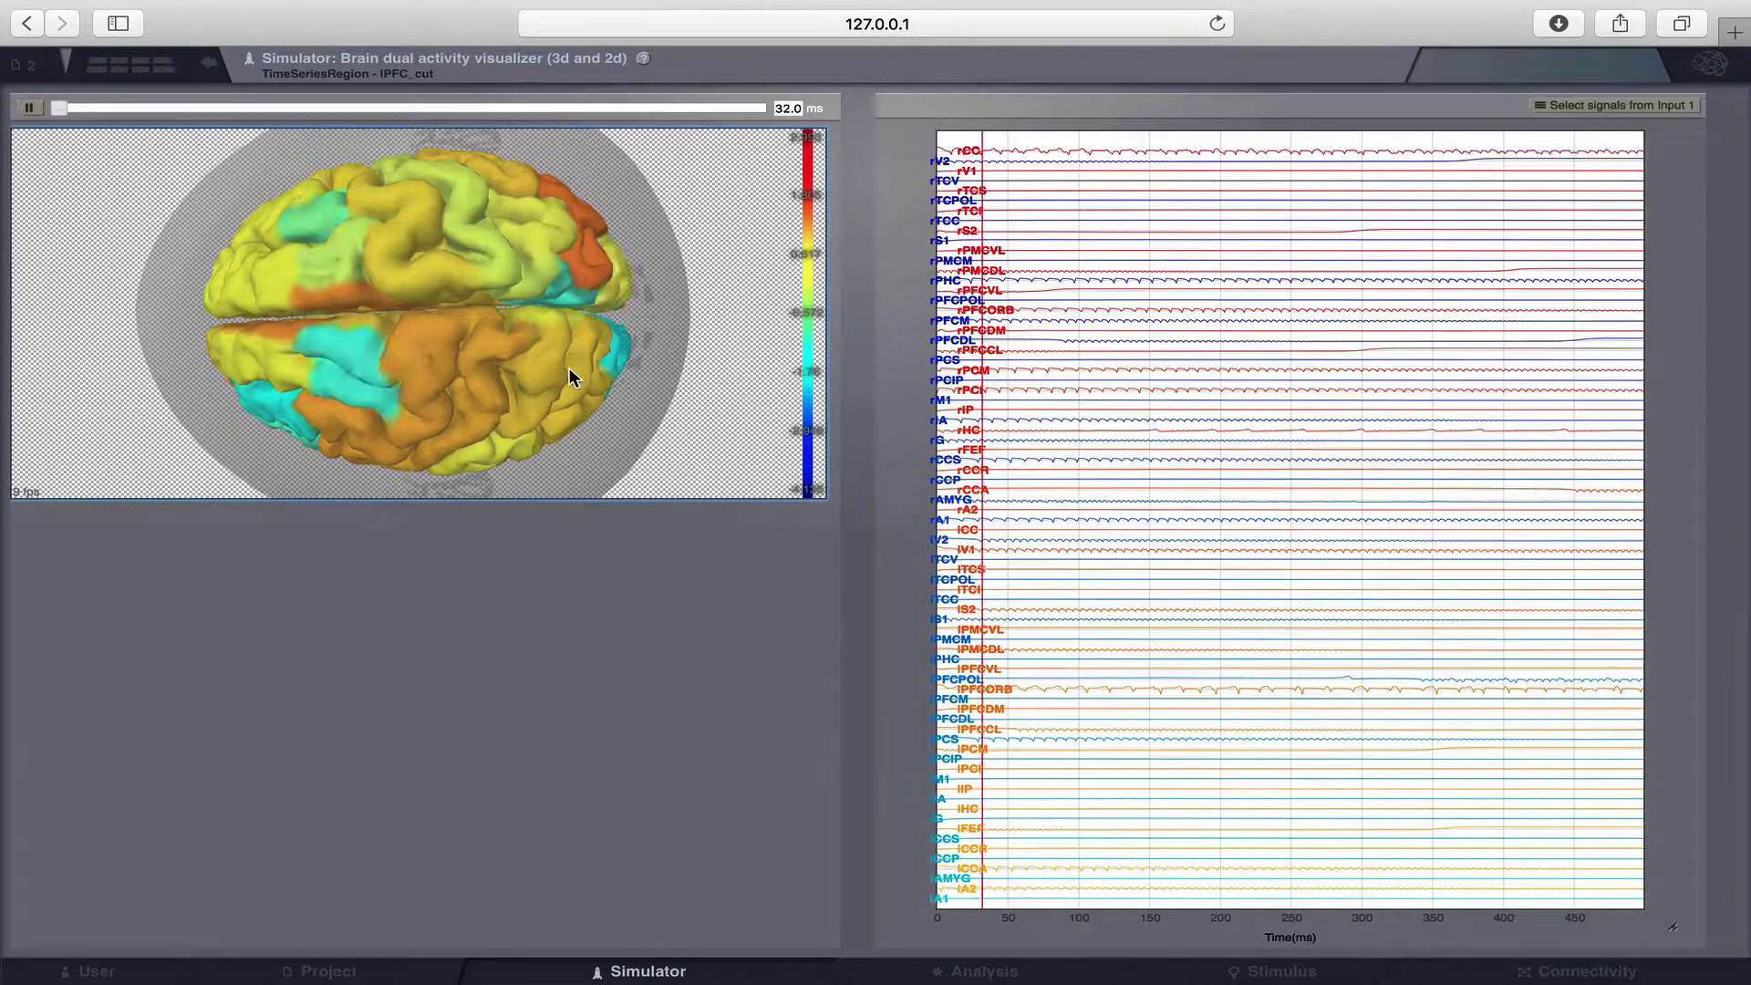
key(Right)
key(Left)
key(Right)
key(Down)
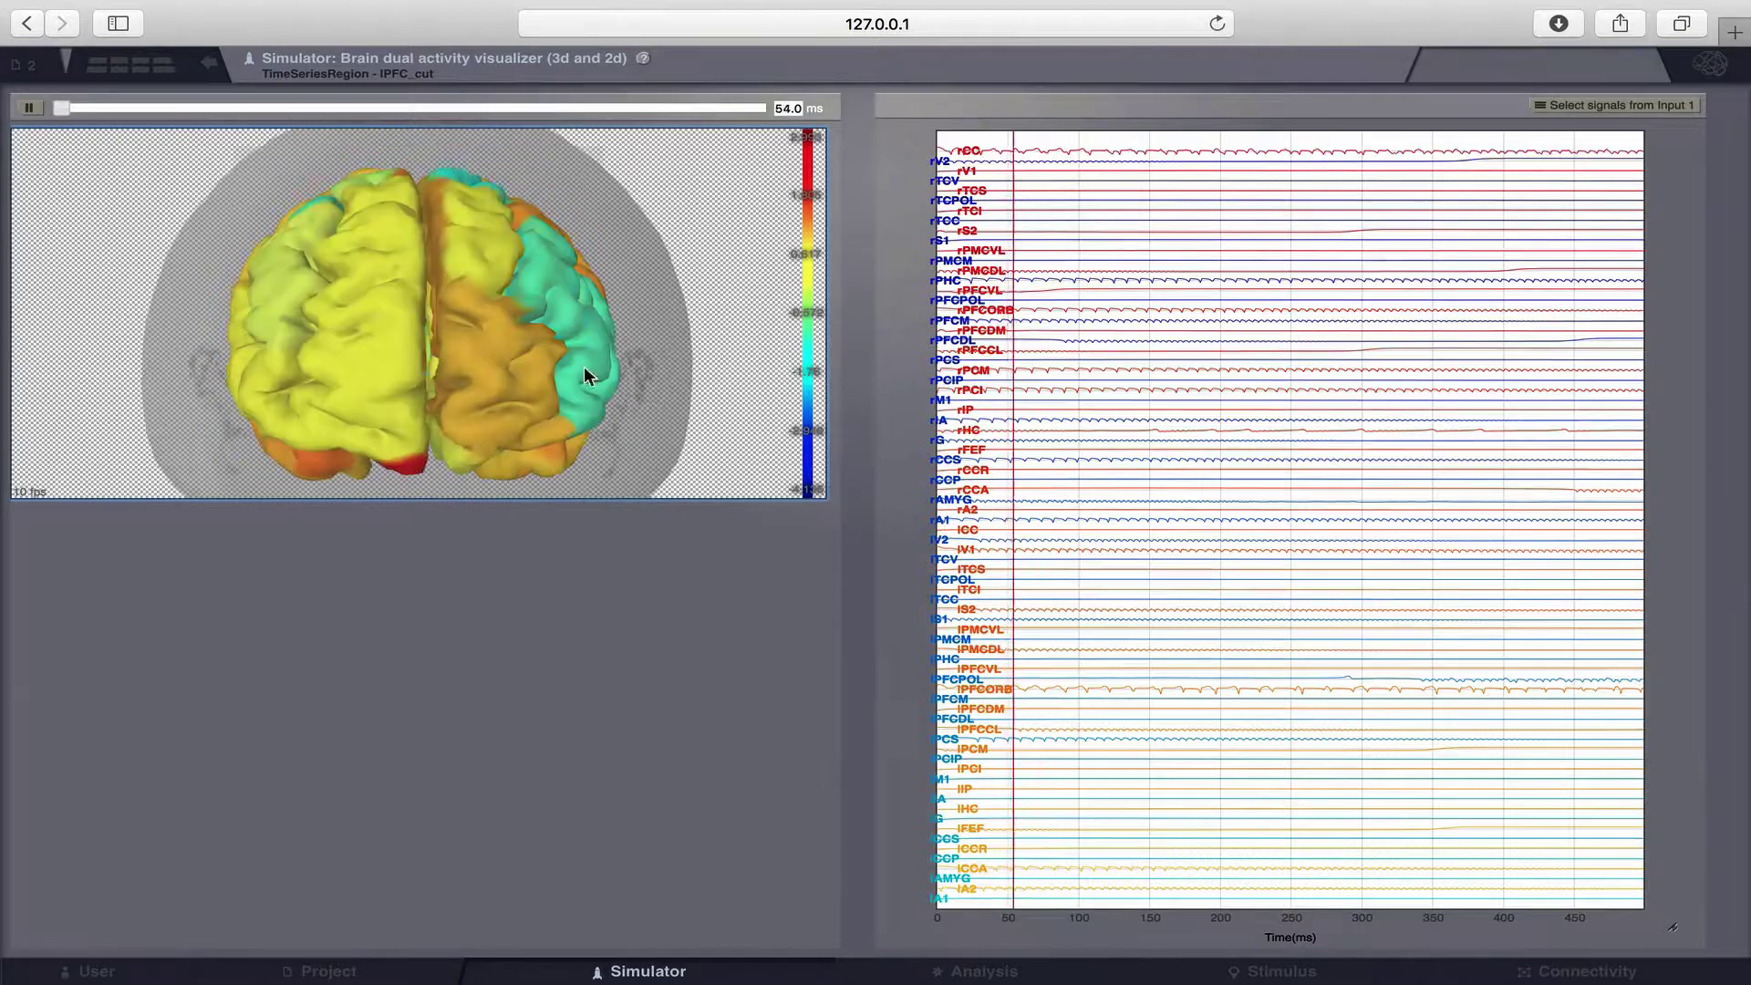
click(1712, 73)
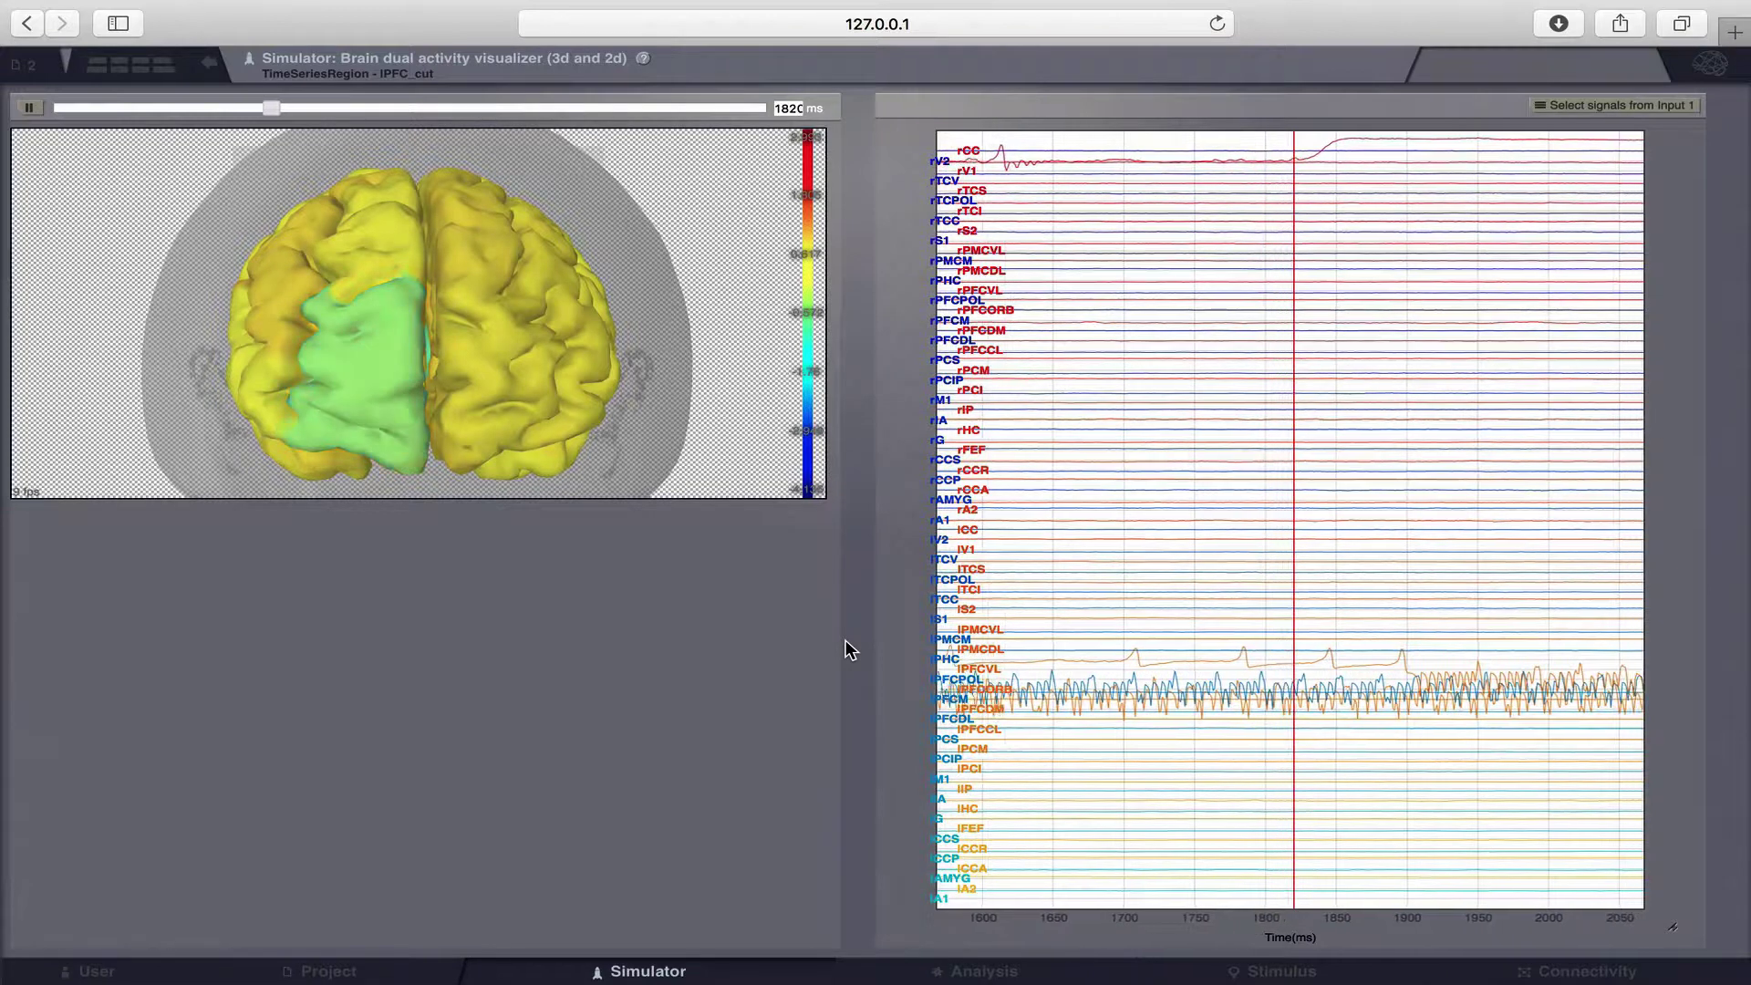
drag(519, 339, 415, 309)
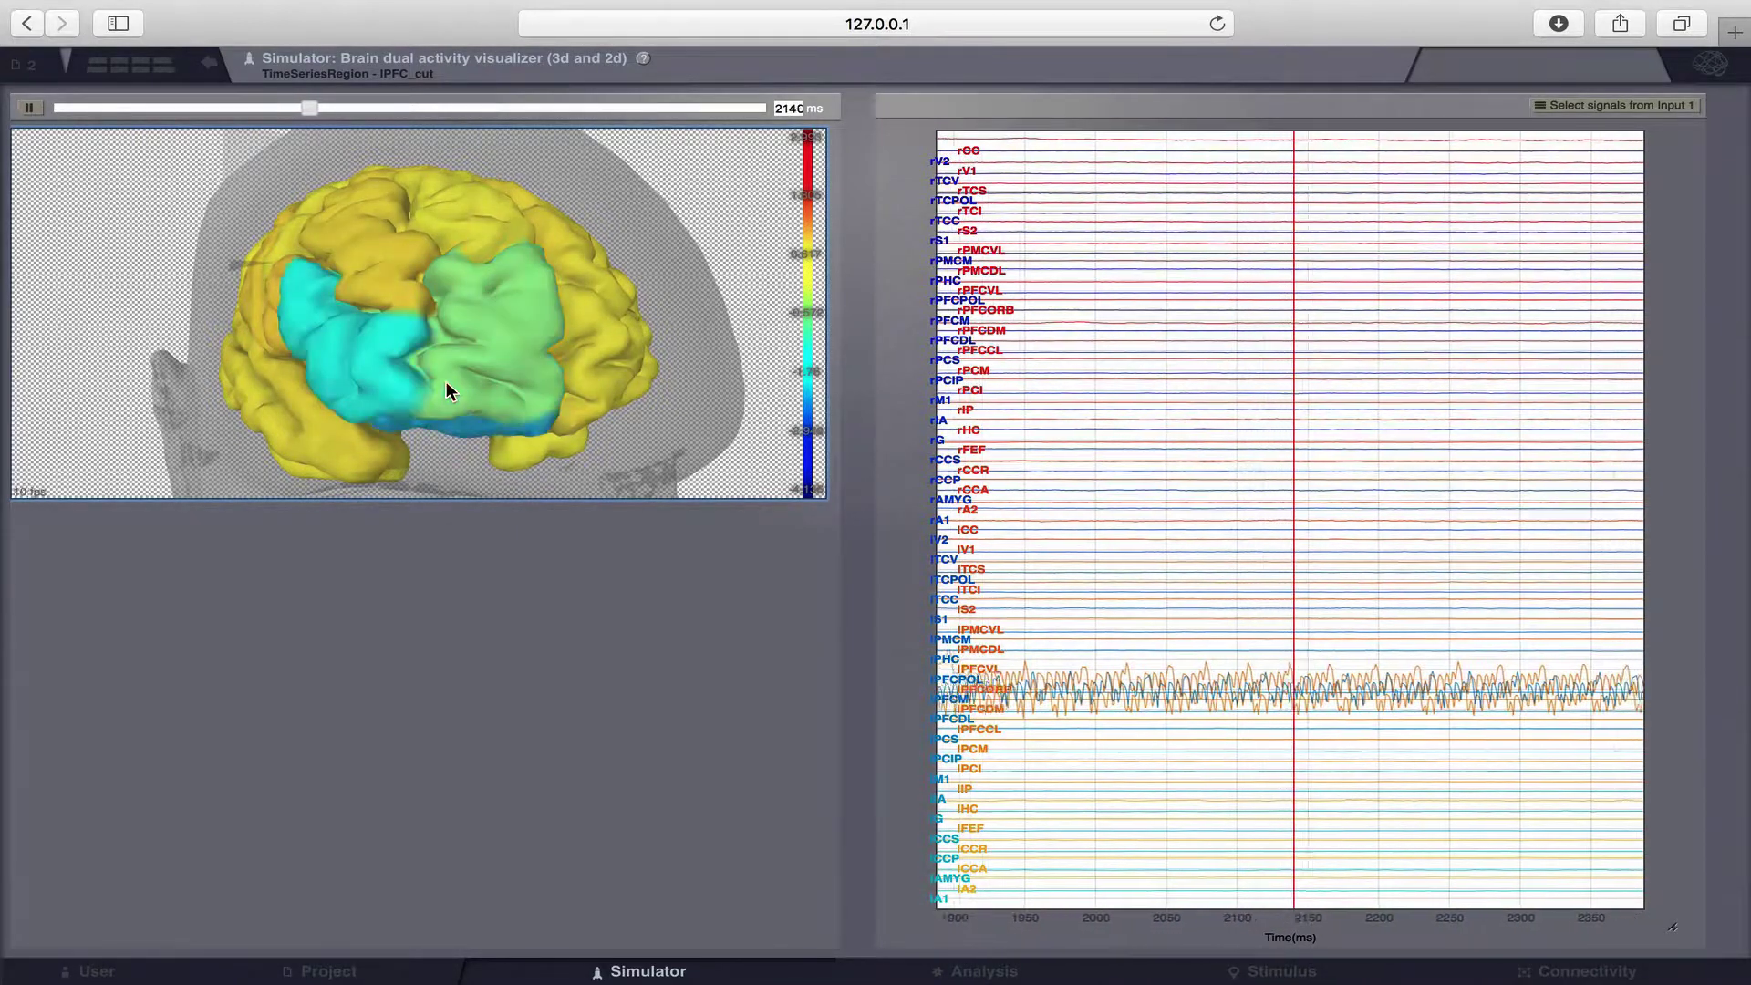
Step: Load the frontal_lobe_epilepsy_complex_treated_onlyPFCPOL simulation and open its lPFCPOL_cut TimeSeriesRegion in the Brain Activity Viewer in 3D and 2D
click(210, 71)
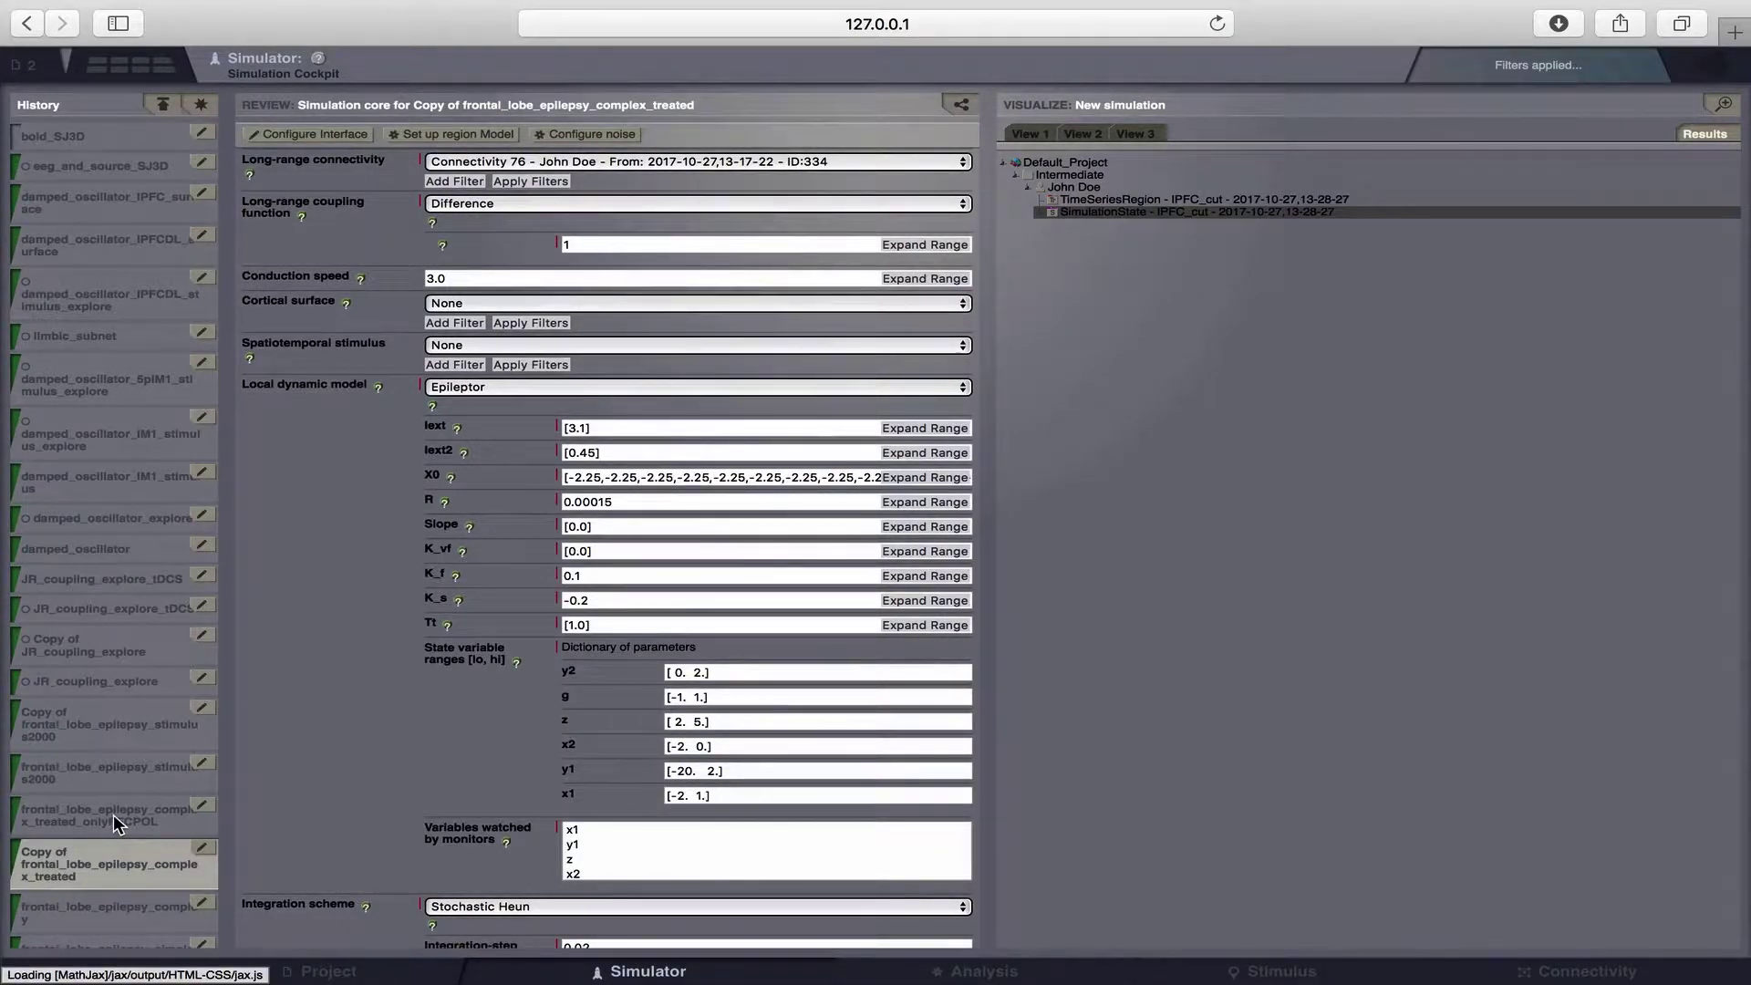
click(113, 814)
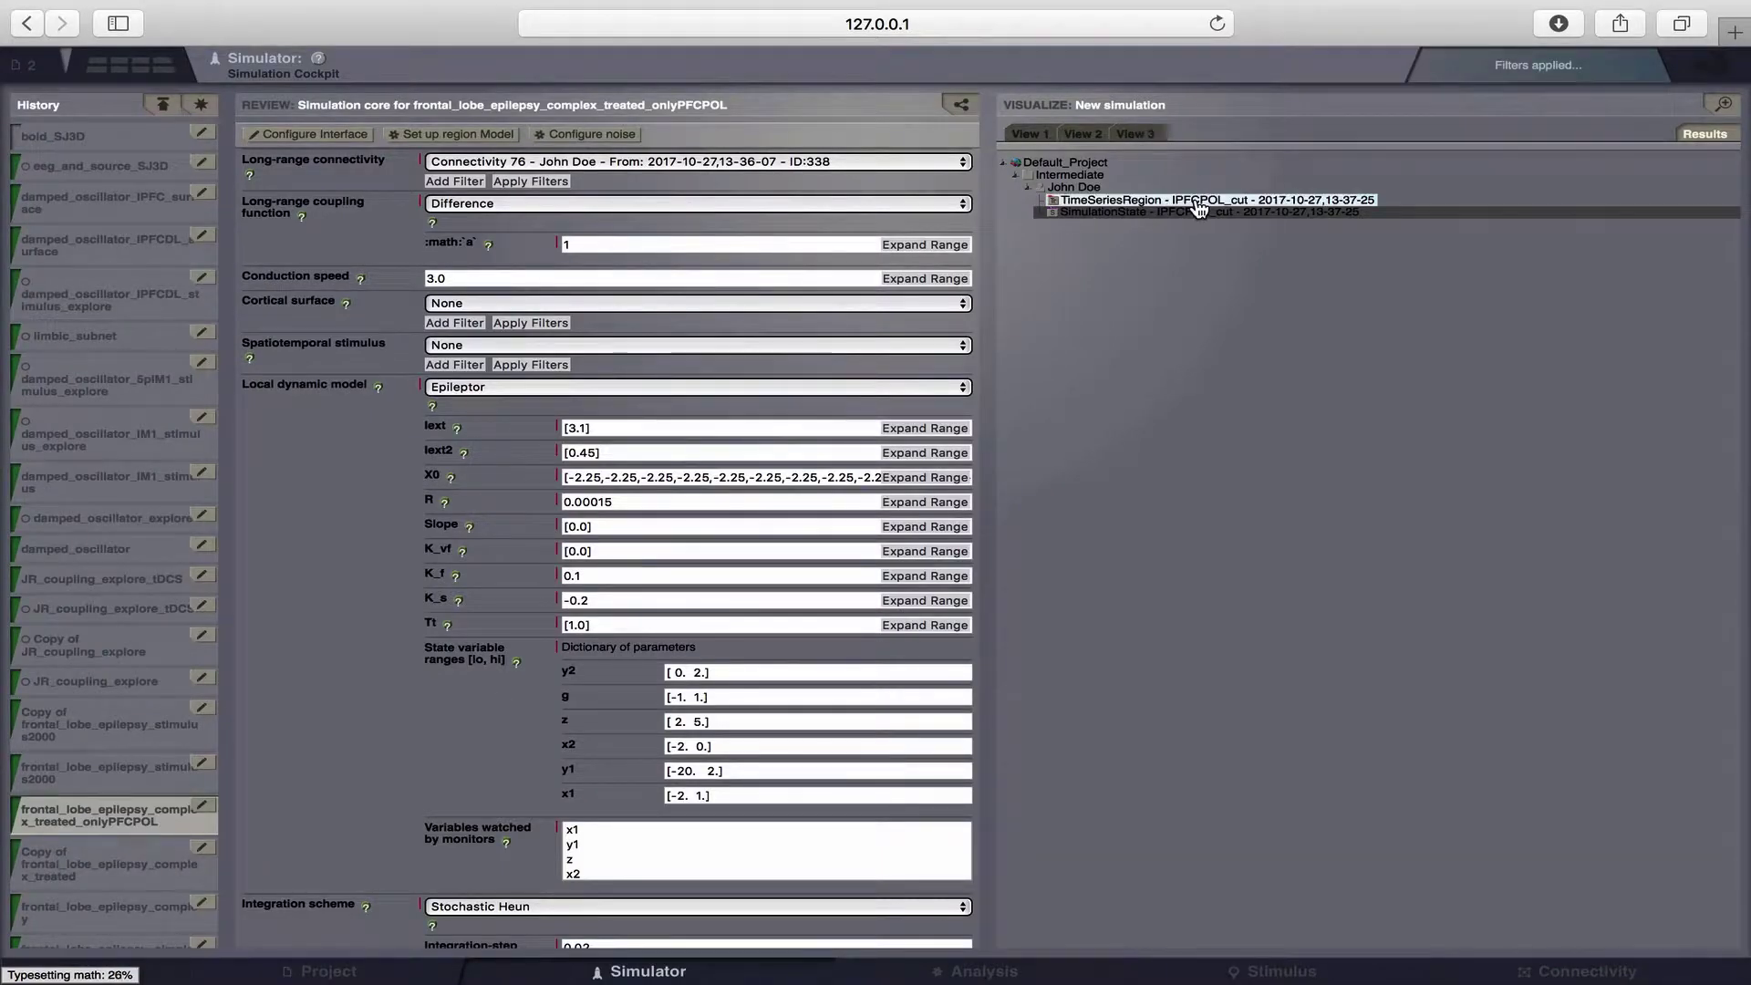
click(1198, 203)
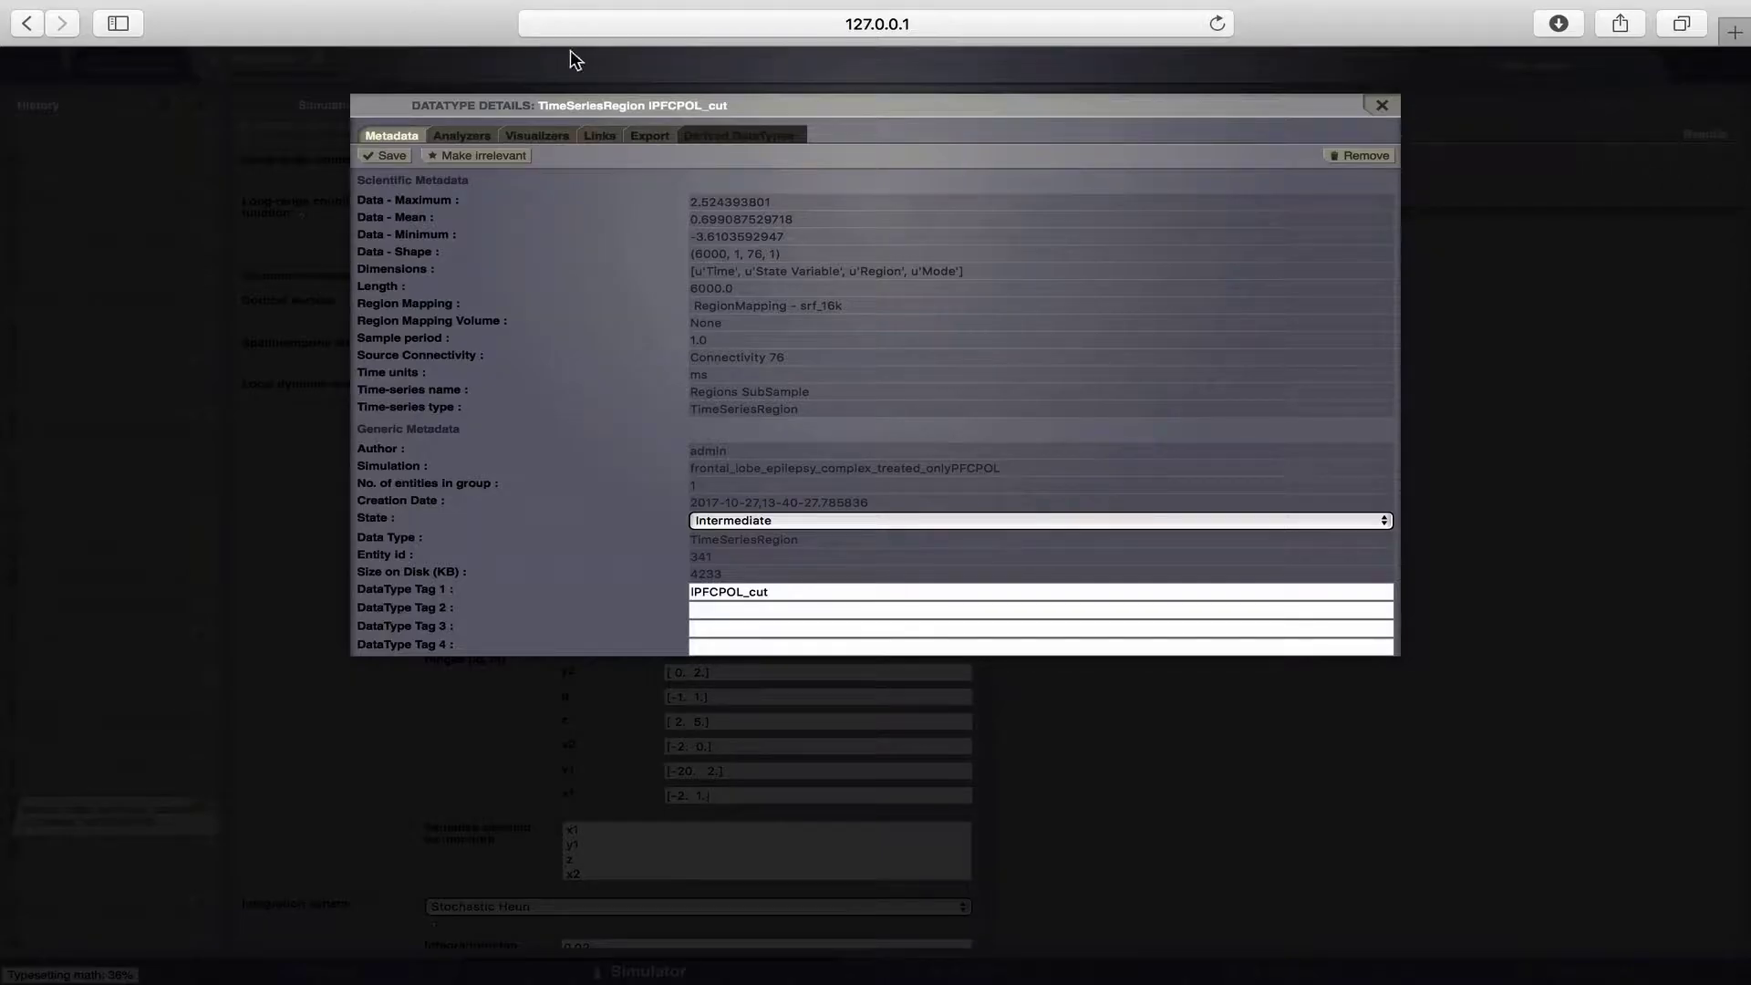
click(538, 137)
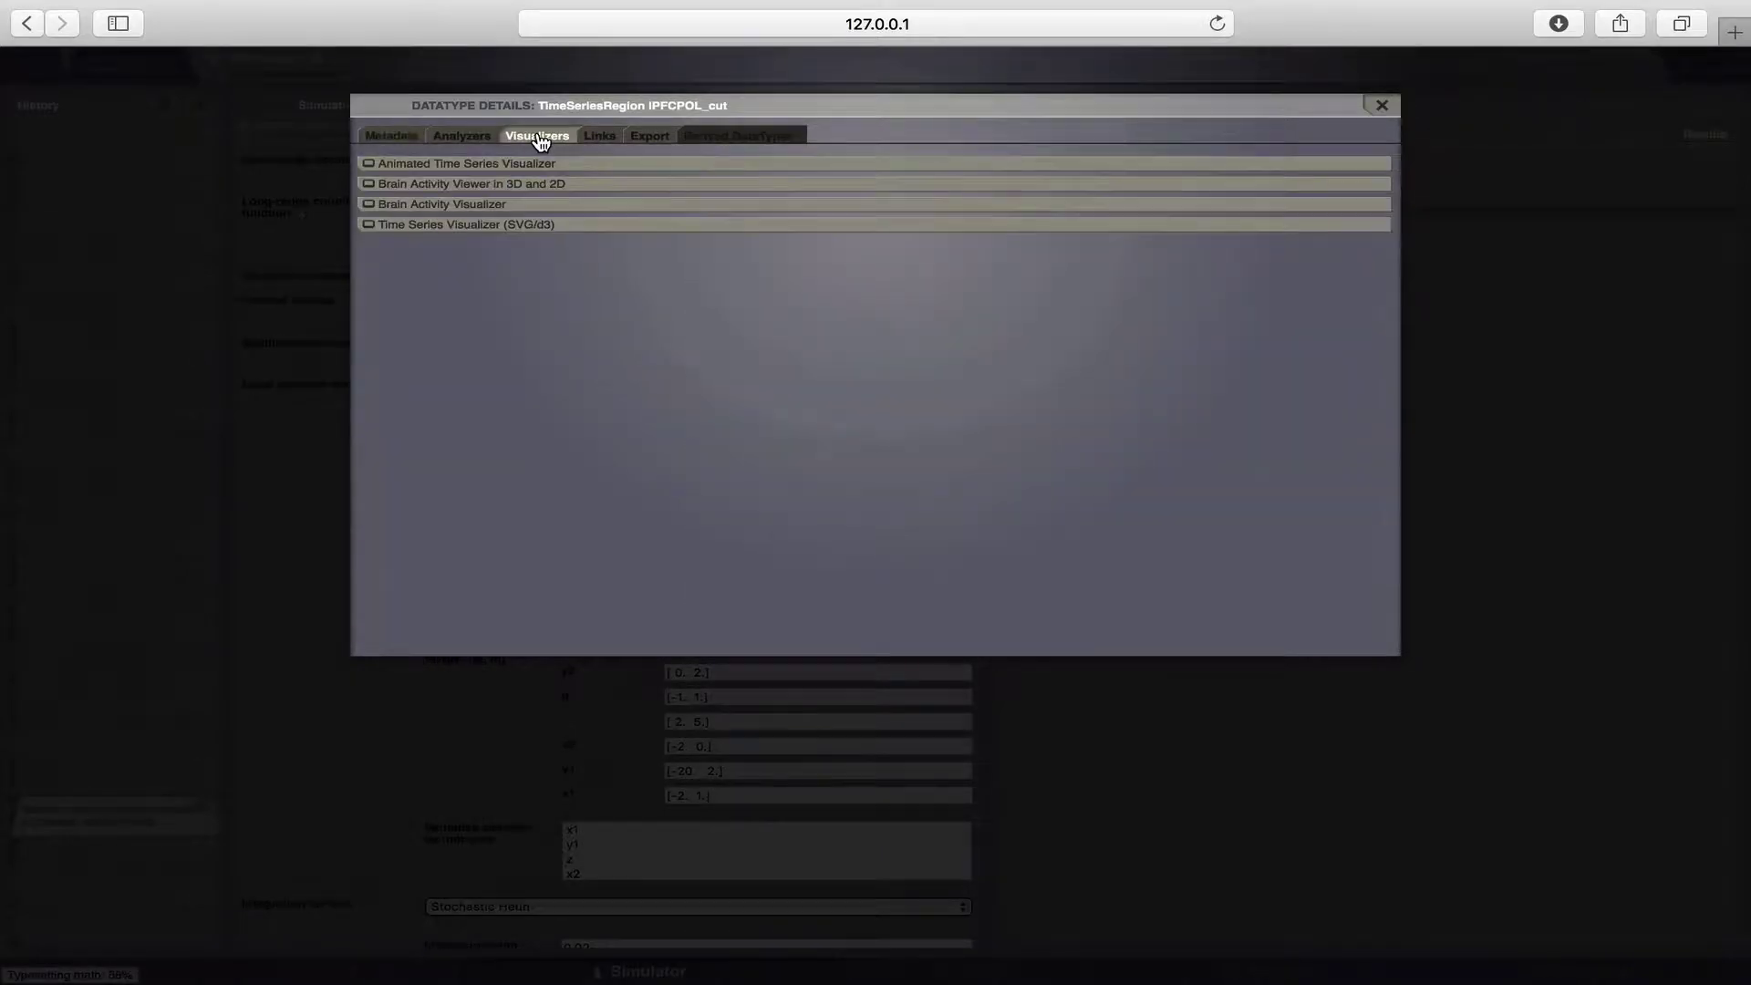
click(525, 187)
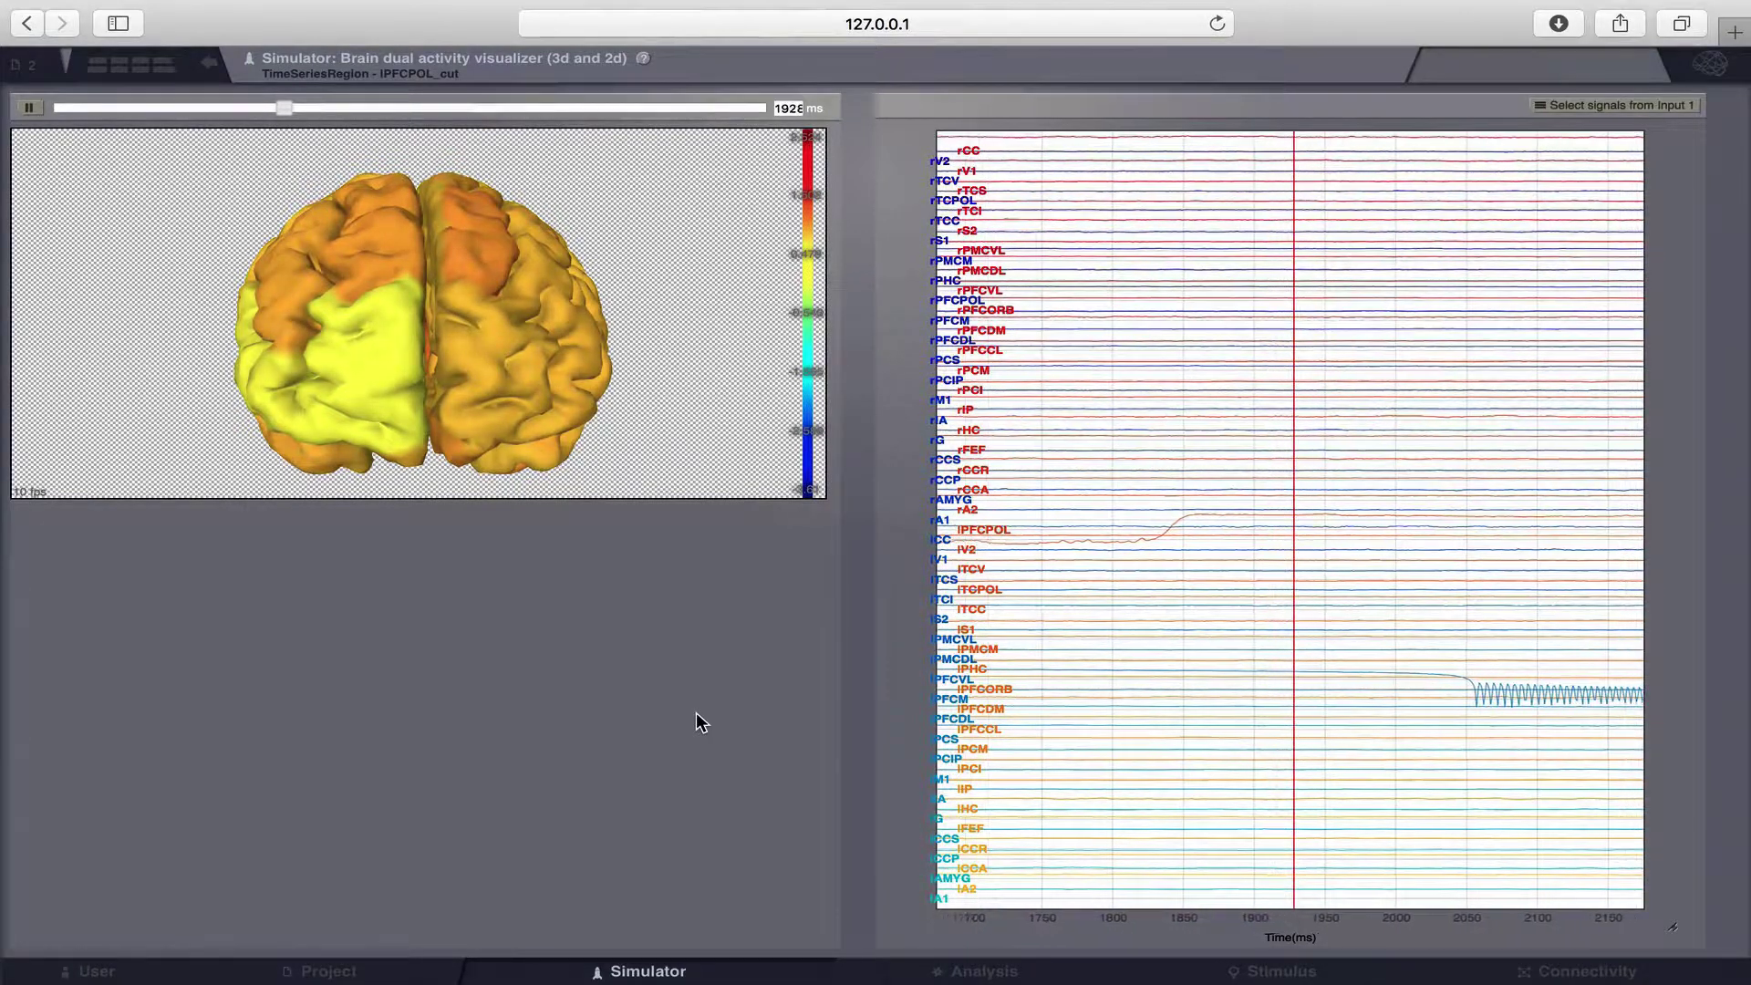
Step: Examine the lPFCPOL_cut activity over the frontal lobe from oblique angles during playback
drag(441, 405, 794, 268)
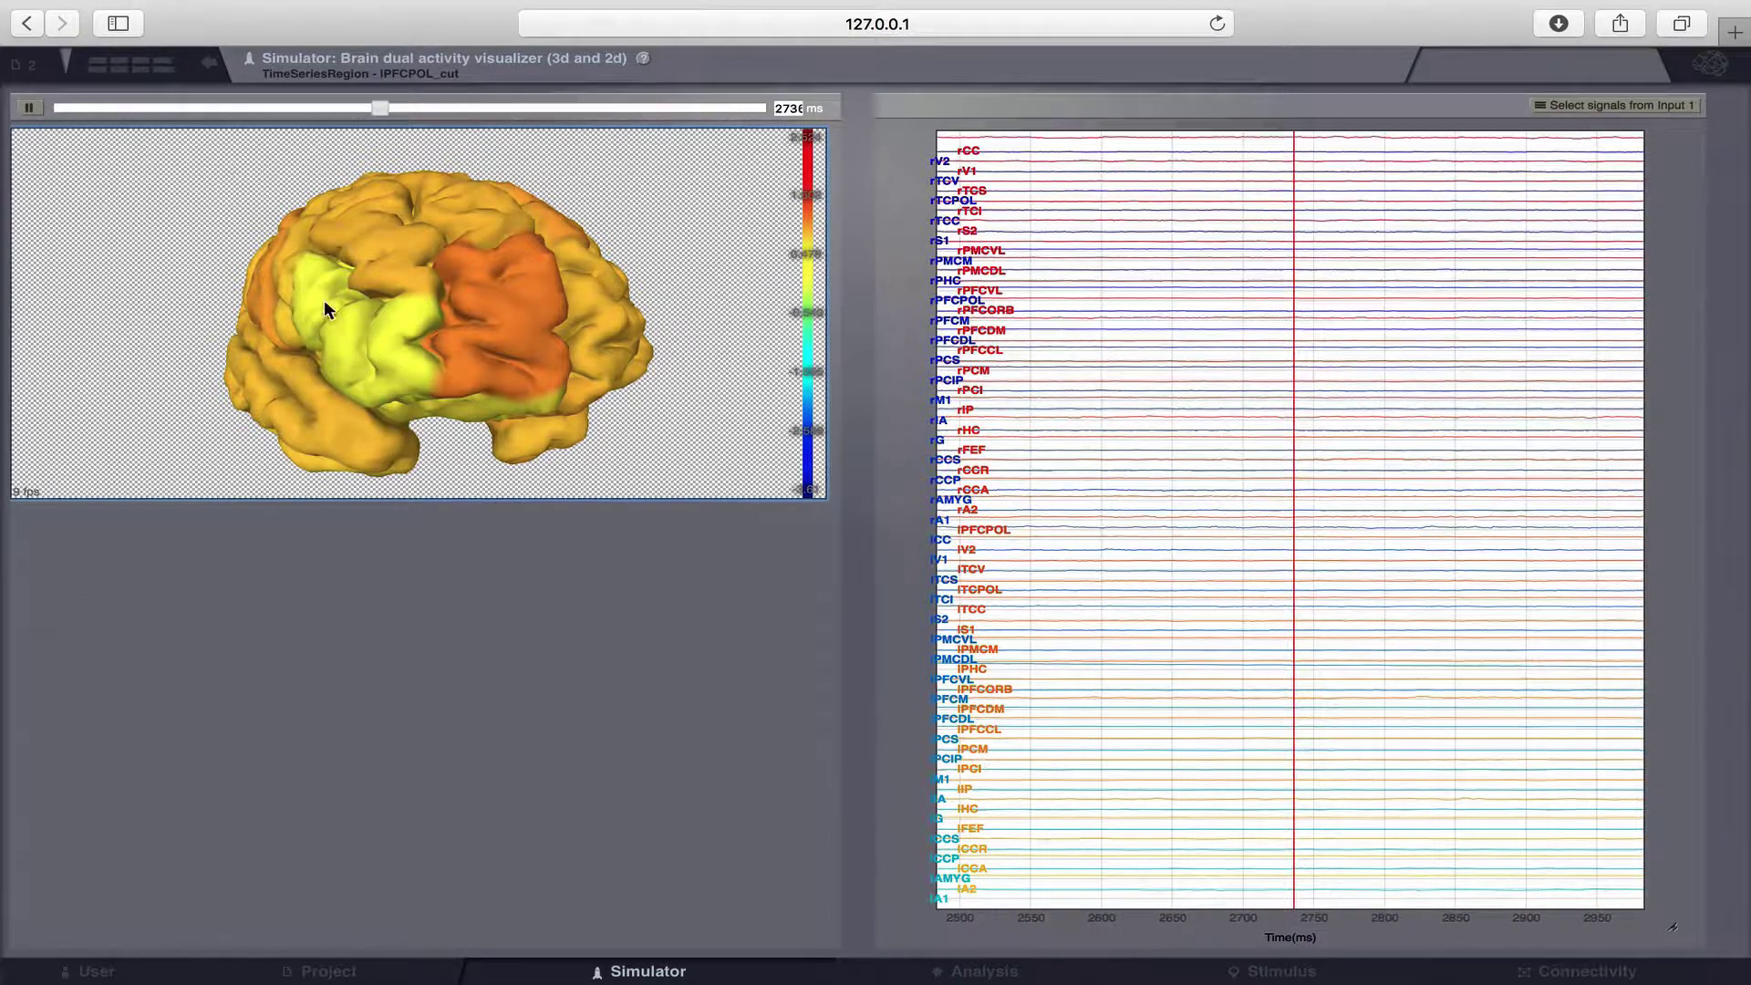
drag(485, 325, 544, 311)
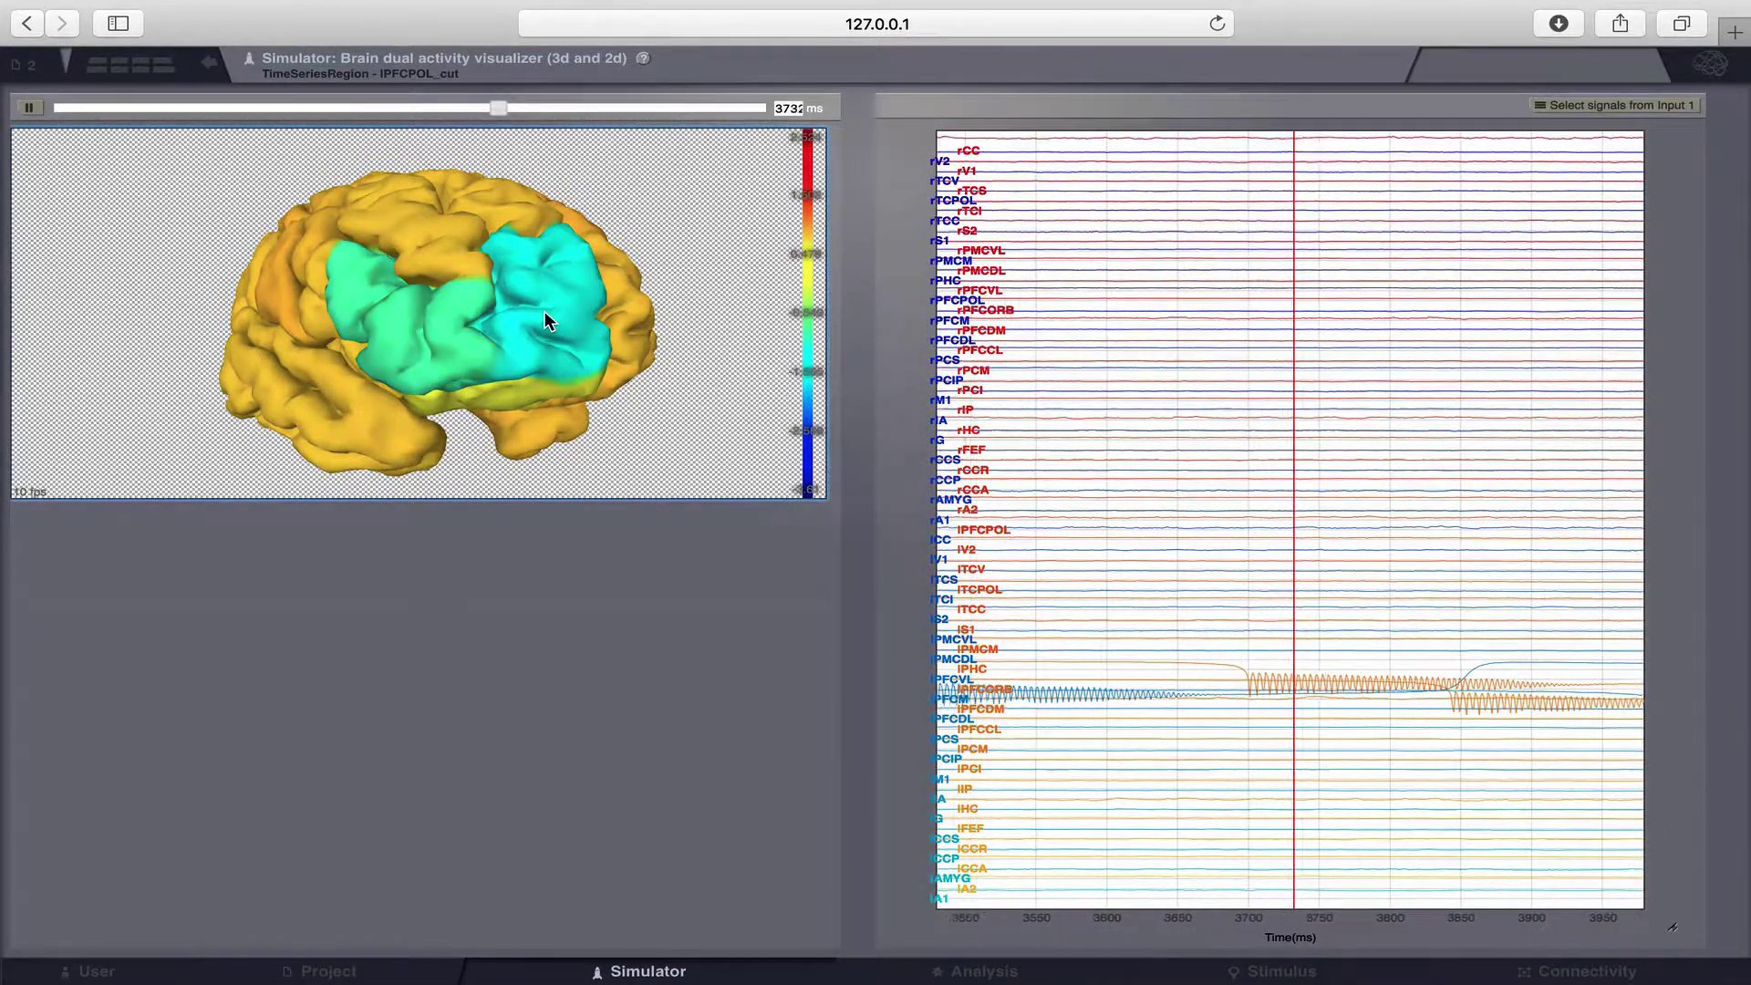
click(330, 972)
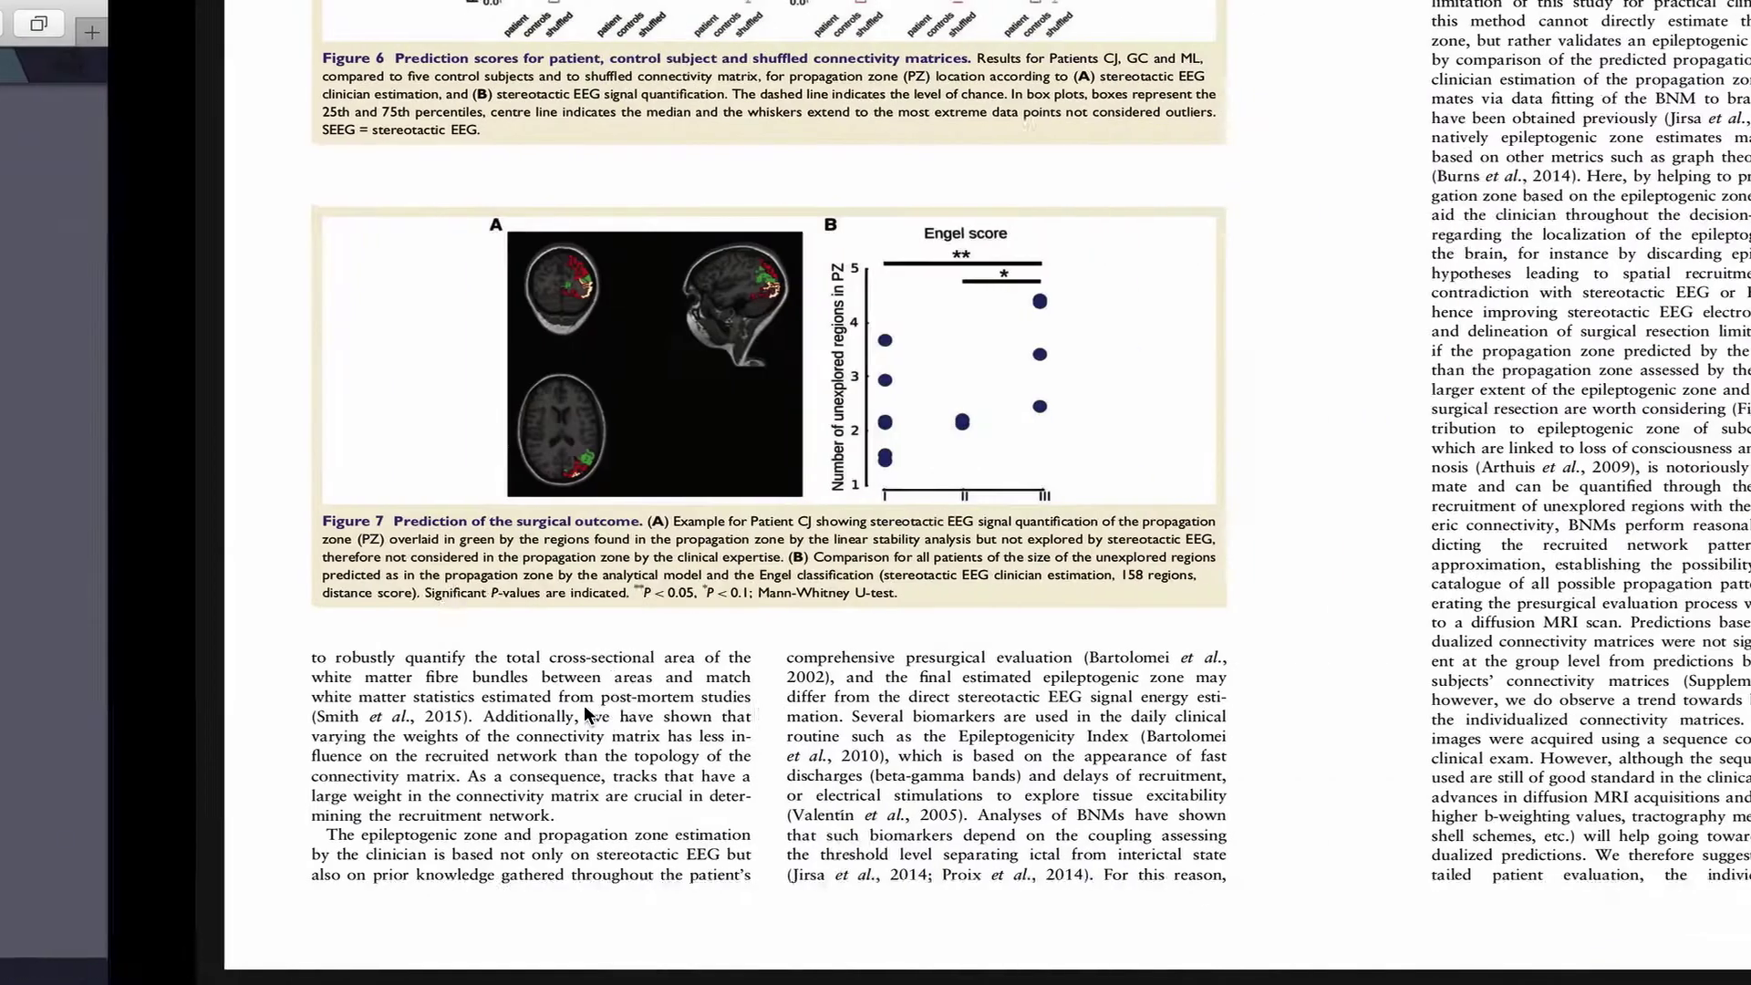